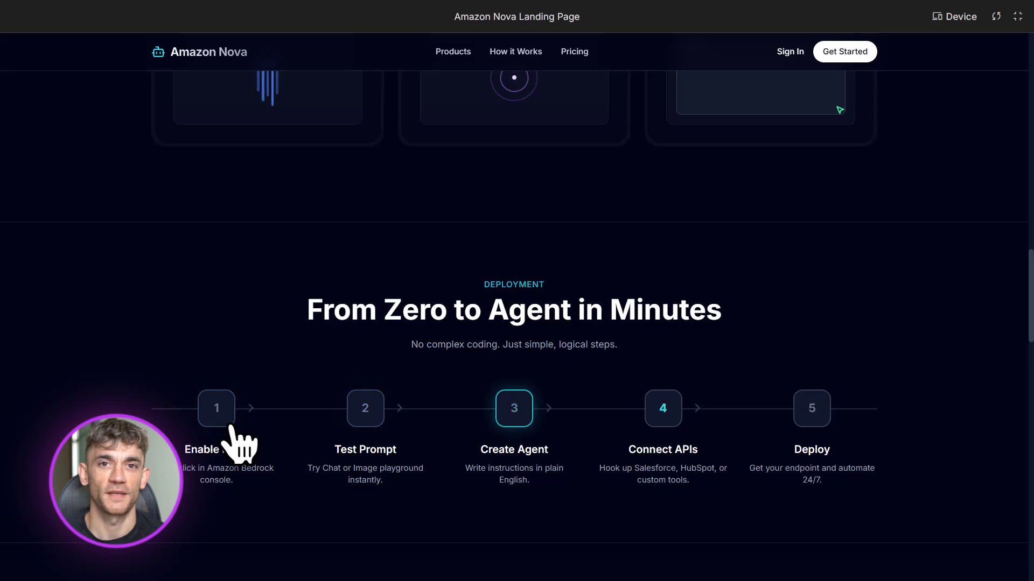
# Examine the landing page's Real World Power use cases, Choose Your Engine comparison and price performance section through to the closing section
pyautogui.scroll(-7, 693, 435)
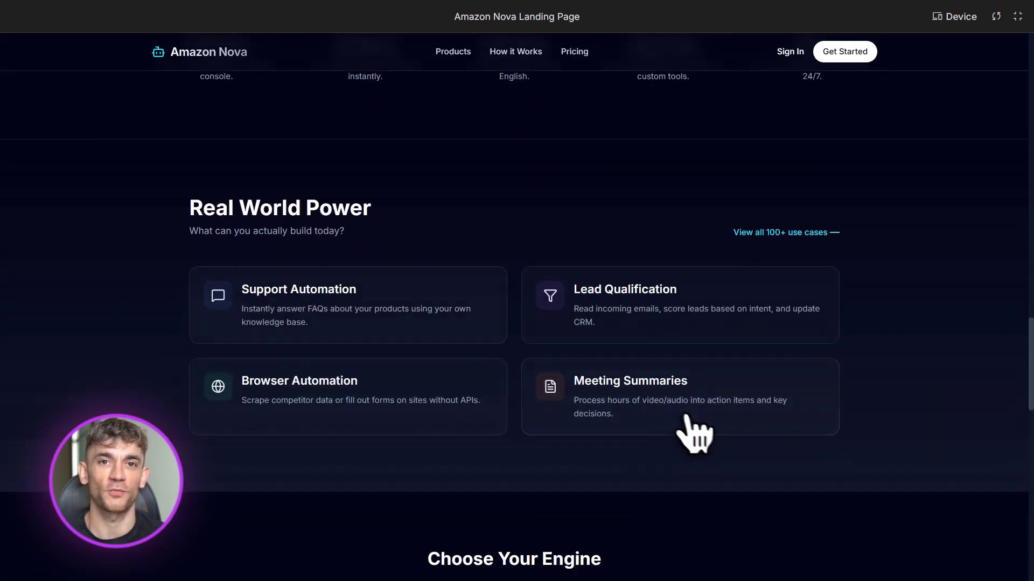
pyautogui.moveTo(190, 215); pyautogui.dragTo(388, 215)
pyautogui.click(388, 215)
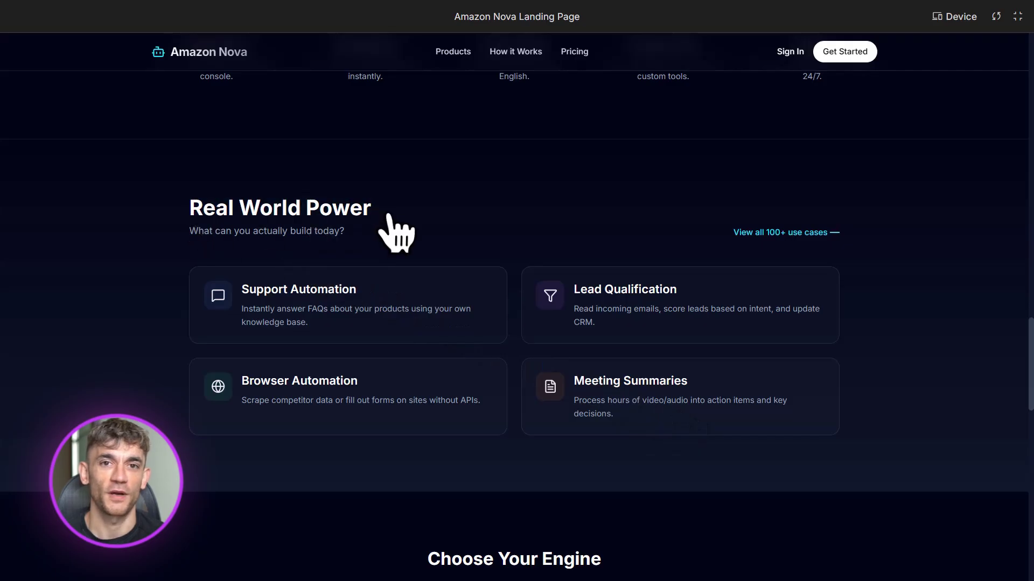
pyautogui.moveTo(241, 293); pyautogui.dragTo(341, 290)
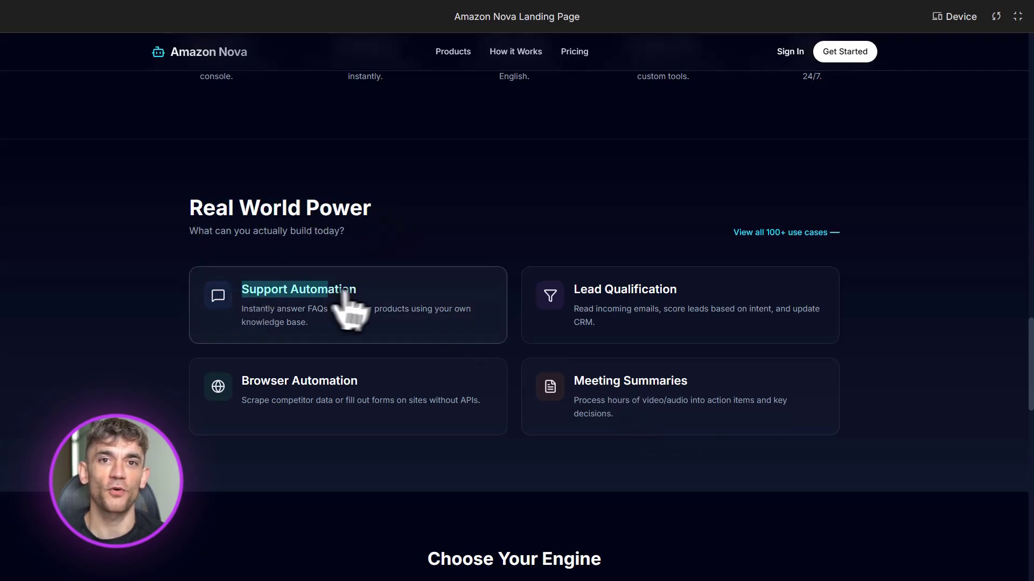
pyautogui.moveTo(574, 291); pyautogui.dragTo(680, 291)
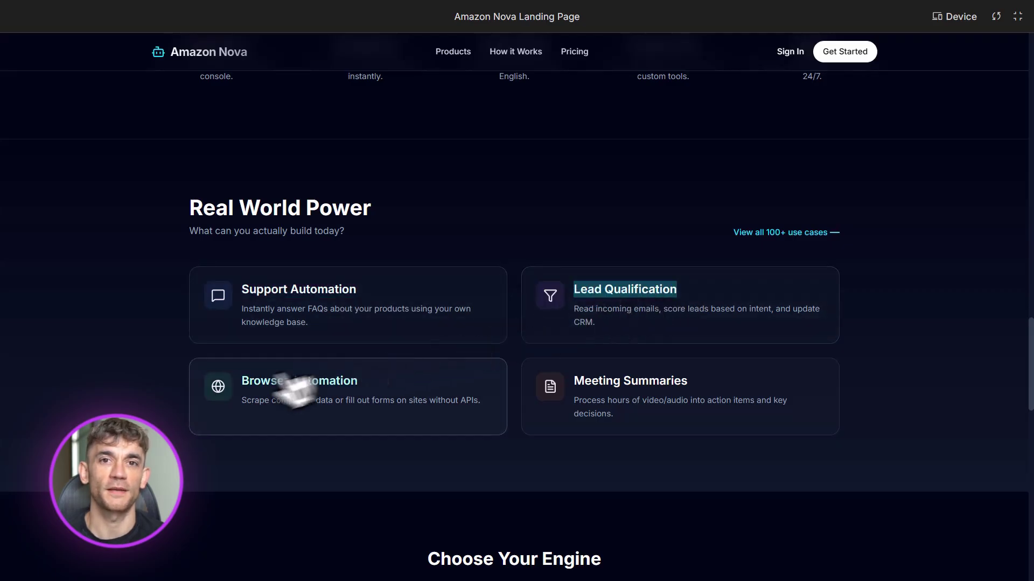
pyautogui.moveTo(243, 381); pyautogui.dragTo(364, 383)
pyautogui.moveTo(575, 382); pyautogui.dragTo(692, 383)
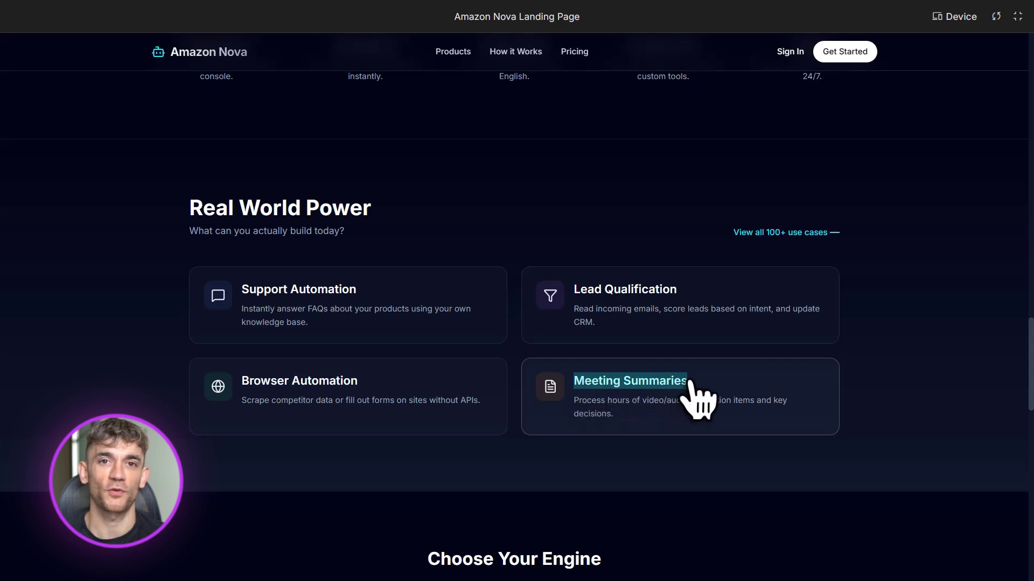
pyautogui.scroll(-6, 498, 401)
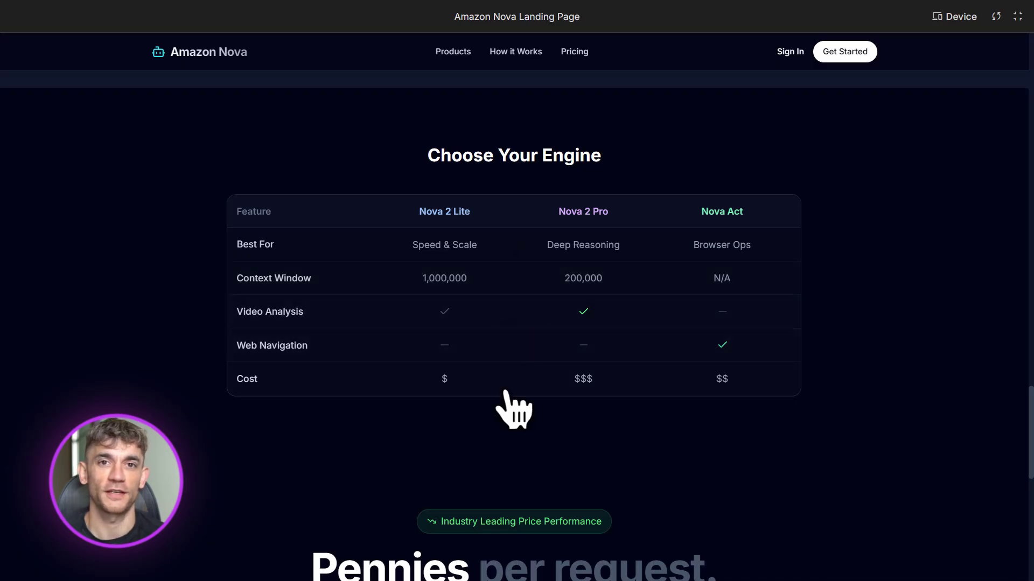
pyautogui.scroll(-5, 511, 462)
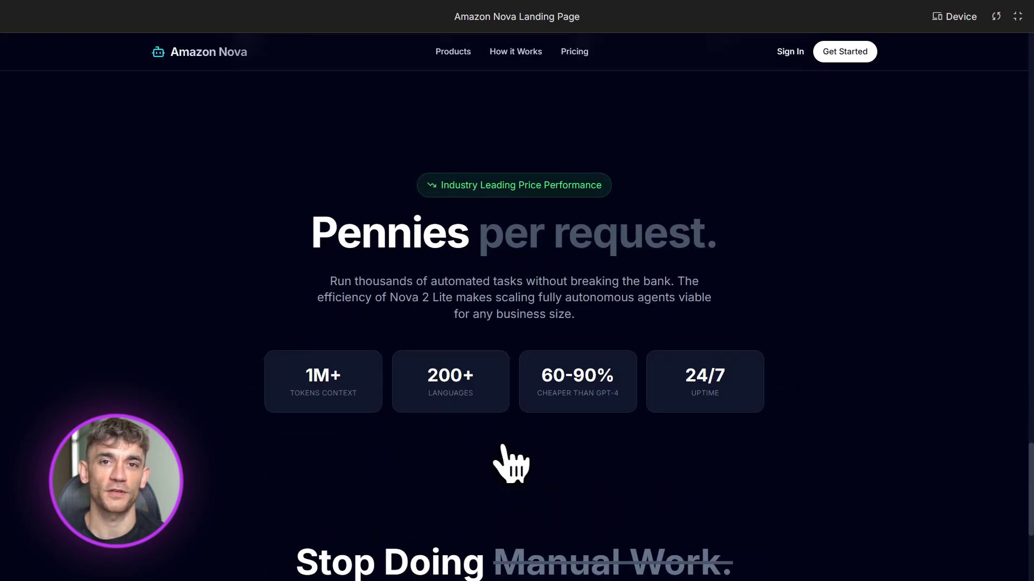
pyautogui.scroll(-4, 509, 463)
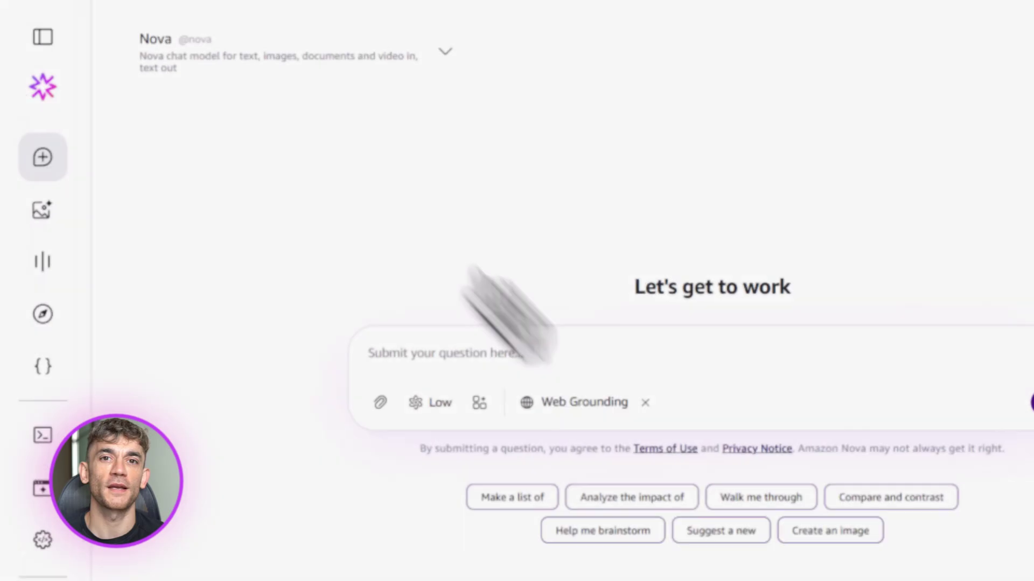
# Switch to Nova 2 Lite and request the top three benefits of joining an AI automation community for business owners wanting to save time and grow faster
pyautogui.click(276, 78)
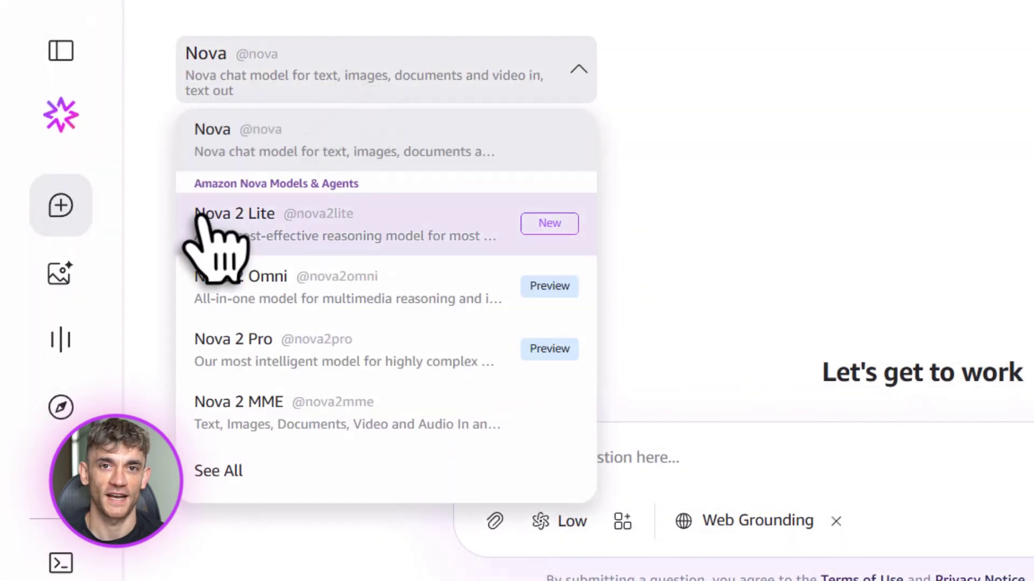
pyautogui.click(261, 221)
pyautogui.click(504, 452)
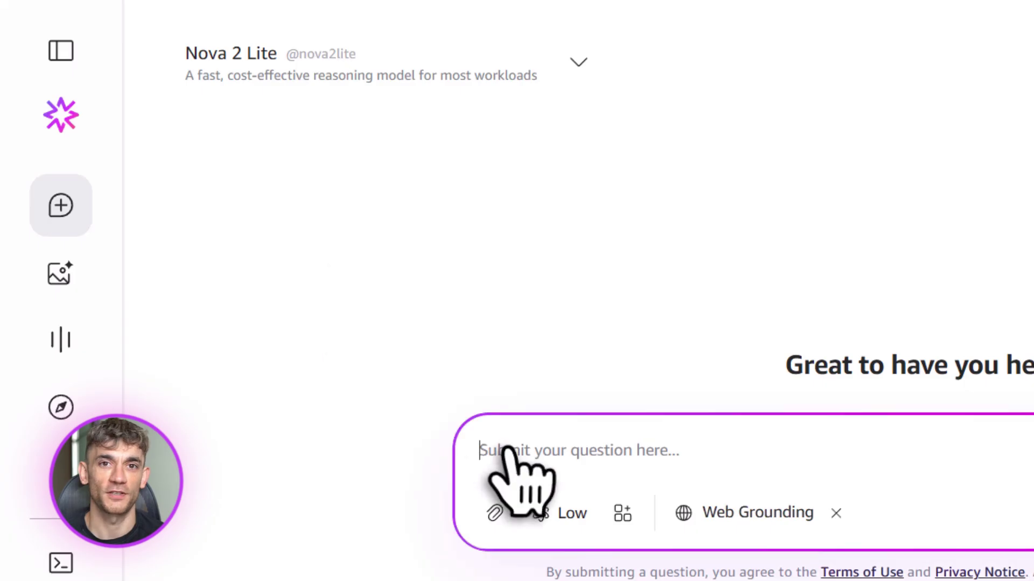
pyautogui.write('Summarize the top three benefits of joining an AI automation community for business owners who want to save time and grow faster.')
pyautogui.click(1009, 422)
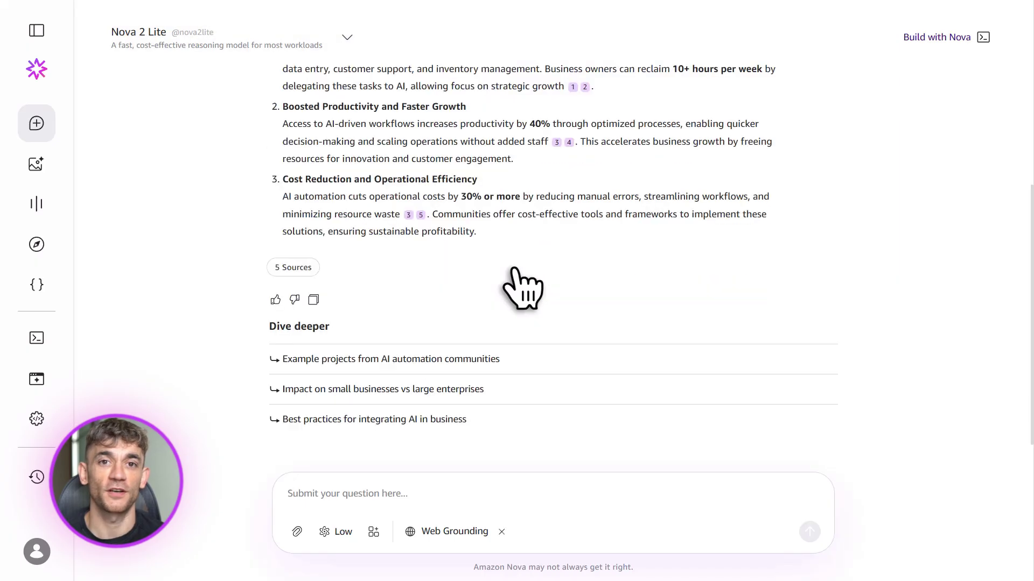
# Read the three benefits and their supporting points in the generated answer
pyautogui.scroll(3, 522, 288)
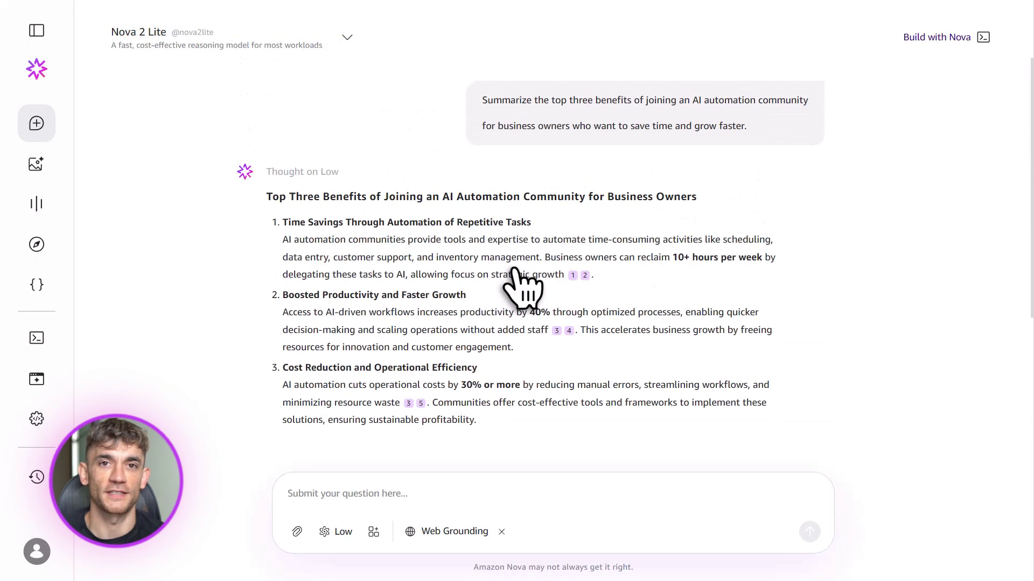
pyautogui.moveTo(283, 223); pyautogui.dragTo(547, 231)
pyautogui.click(526, 237)
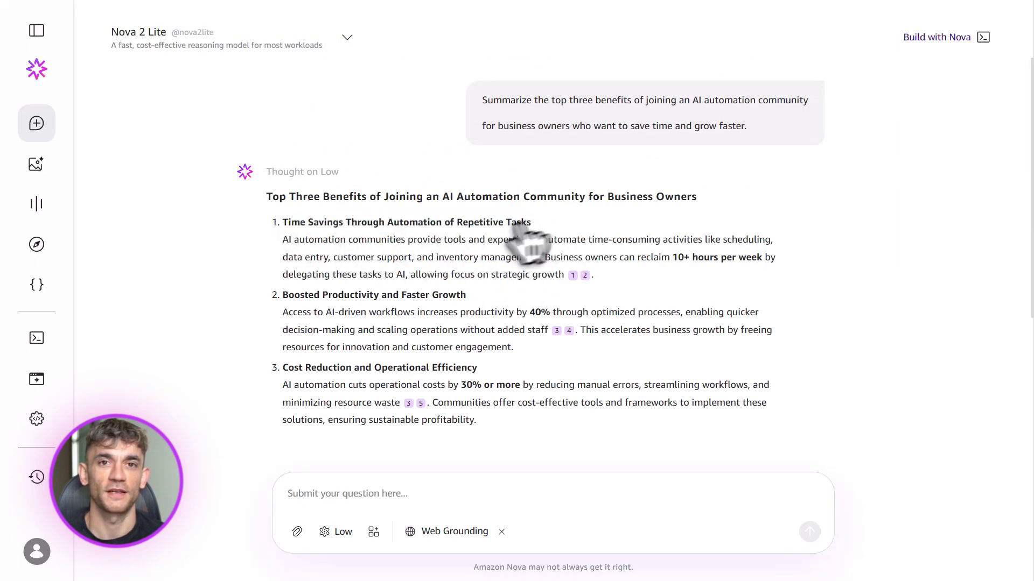
pyautogui.moveTo(284, 294); pyautogui.dragTo(464, 295)
pyautogui.click(464, 295)
pyautogui.moveTo(281, 368); pyautogui.dragTo(479, 368)
pyautogui.click(479, 368)
pyautogui.scroll(-4, 587, 351)
pyautogui.scroll(4, 589, 352)
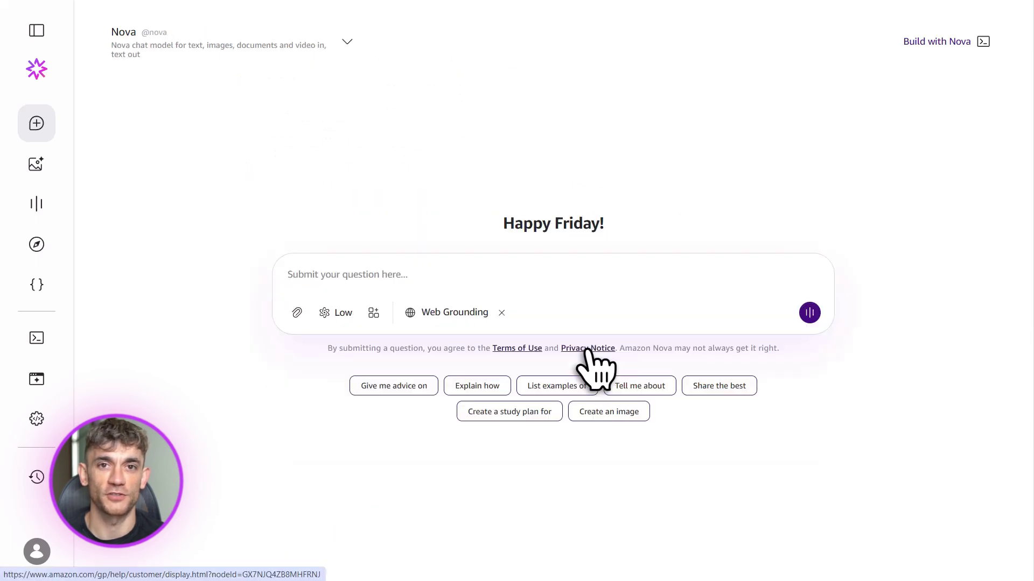
# Start creating an agent in Build with Nova and name it Lead Qualifier Agent
pyautogui.click(38, 338)
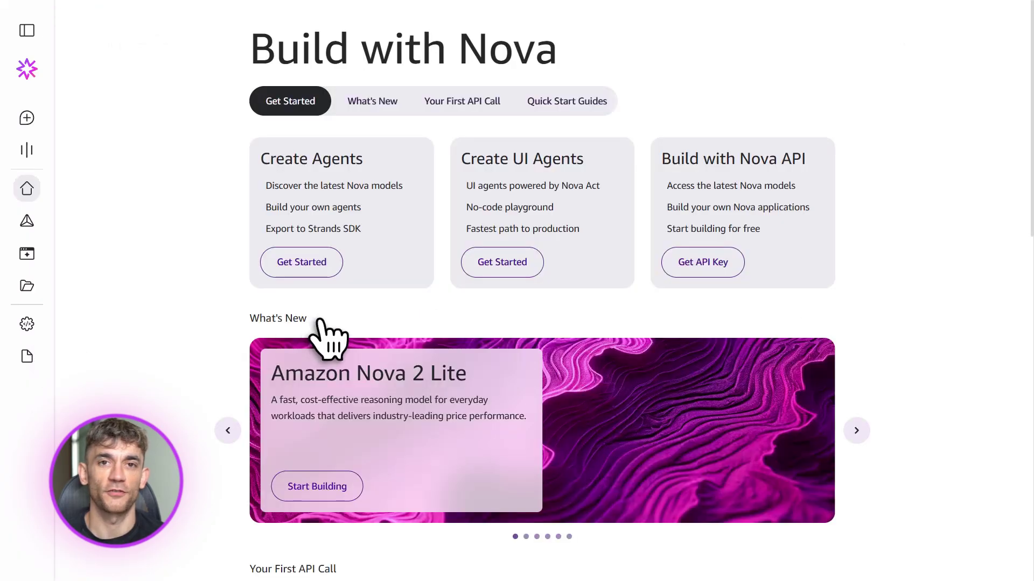
pyautogui.click(322, 264)
pyautogui.click(132, 80)
pyautogui.click(100, 80)
pyautogui.click(188, 82)
pyautogui.click(190, 84)
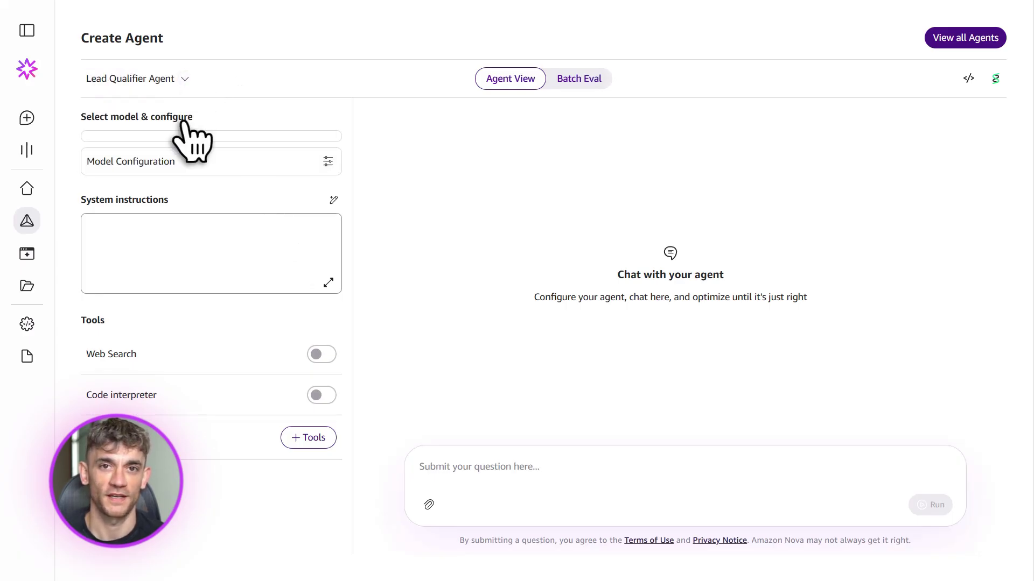
# Paste system instructions for reading potential members' emails, sending high-priority leads to the CRM and auto-replying to others, check them enlarged and save
pyautogui.click(143, 247)
pyautogui.write('Your job is to read incoming emails from potential members. Check if they mention wanting to automate their business, save time, or scale with AI.')
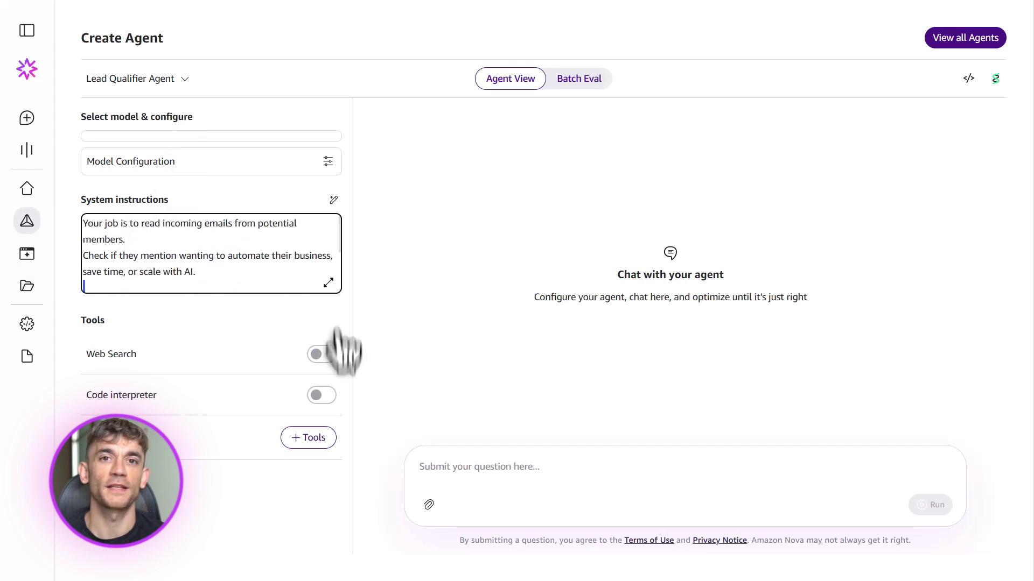
pyautogui.click(327, 282)
pyautogui.moveTo(235, 141); pyautogui.dragTo(498, 143)
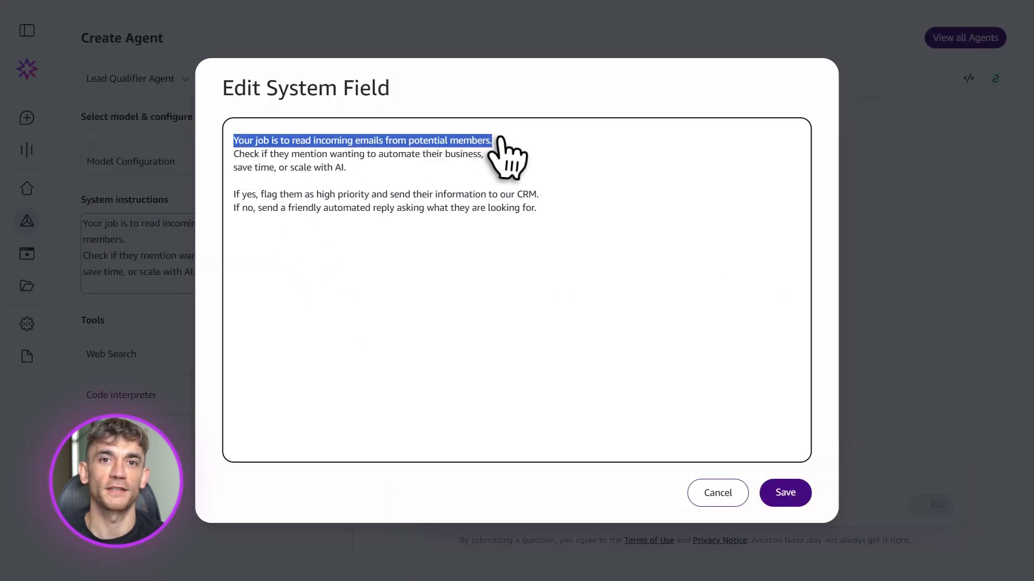
pyautogui.click(235, 154)
pyautogui.moveTo(235, 154); pyautogui.dragTo(289, 168)
pyautogui.moveTo(234, 195); pyautogui.dragTo(495, 210)
pyautogui.click(538, 196)
pyautogui.click(495, 210)
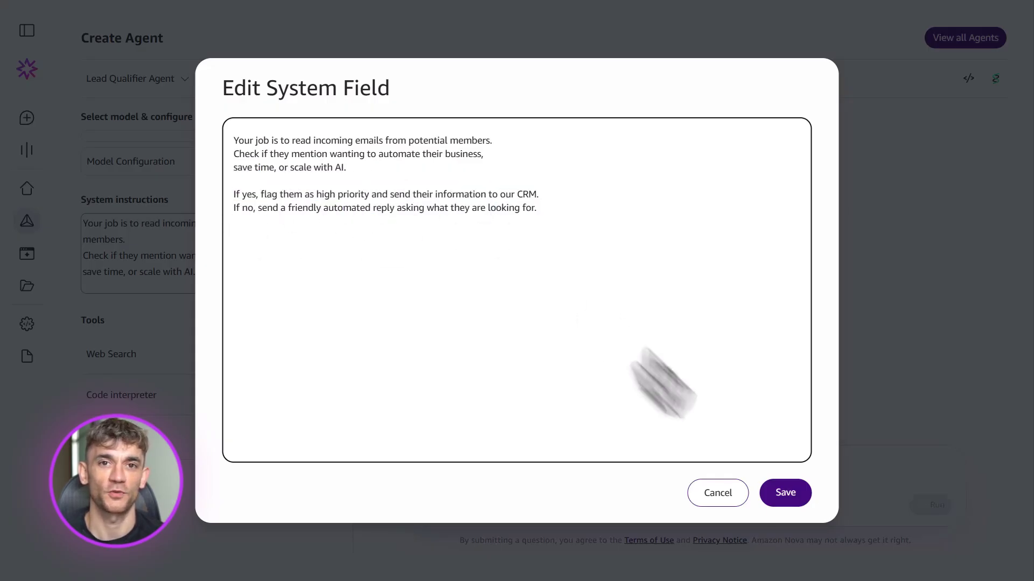
pyautogui.click(800, 493)
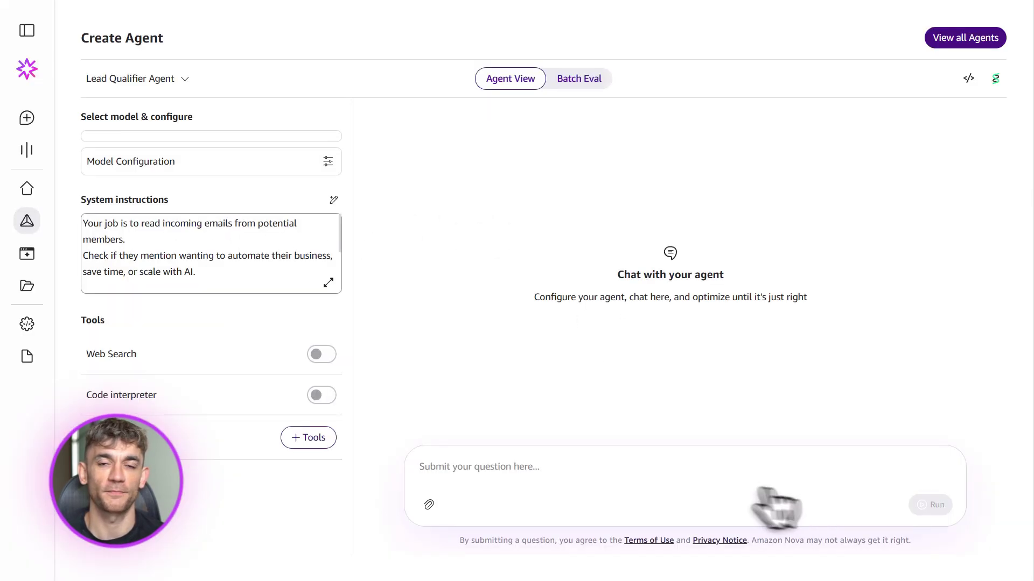
# Generate a mock tool schema from a description beginning with "Connect" and add the tool to the agent
pyautogui.click(312, 438)
pyautogui.scroll(-2, 289, 272)
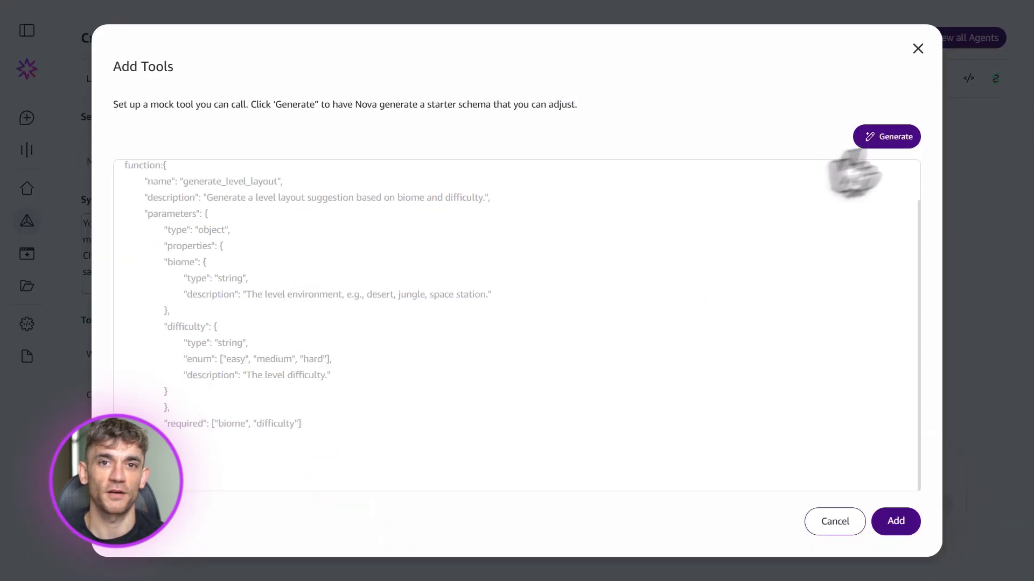
pyautogui.click(887, 136)
pyautogui.write('q')
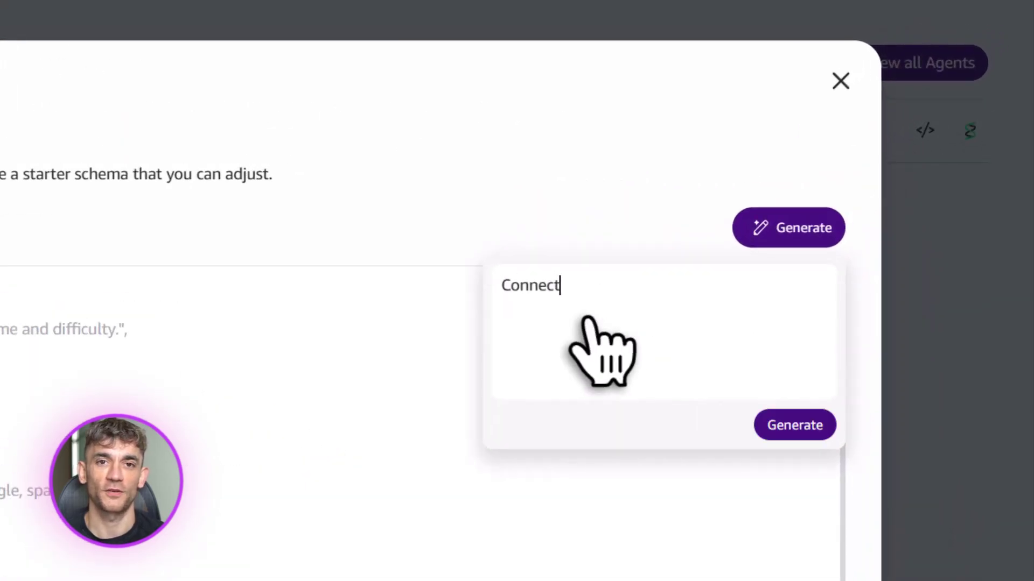
pyautogui.click(802, 426)
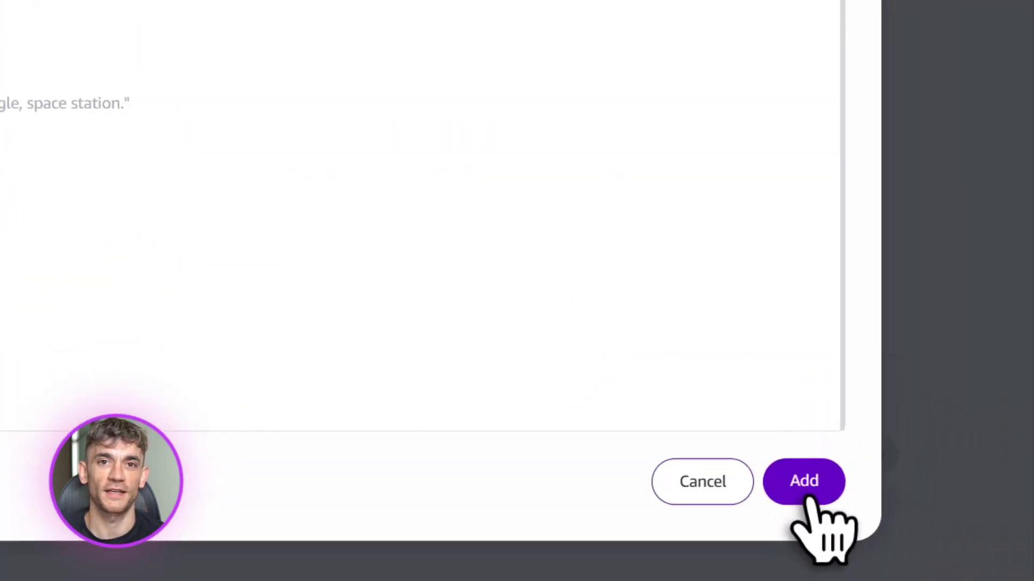
pyautogui.click(808, 496)
# Run the agent on a pasted test email with expected actions Flag as High Priority, Send details to CRM and No auto reply needed
pyautogui.click(143, 397)
pyautogui.hotkey('ctrl', 'v')
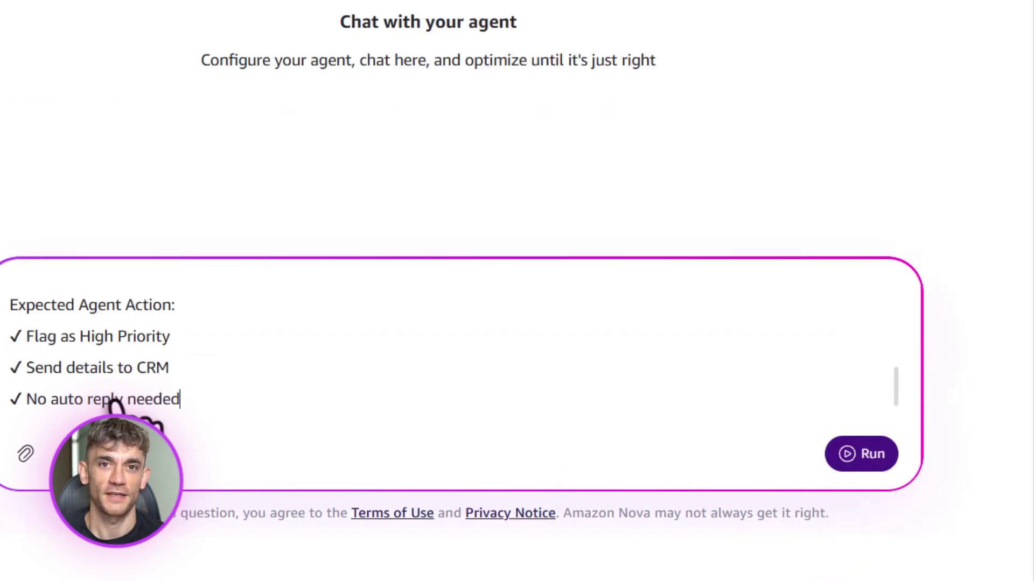
pyautogui.scroll(10, 150, 427)
pyautogui.click(858, 462)
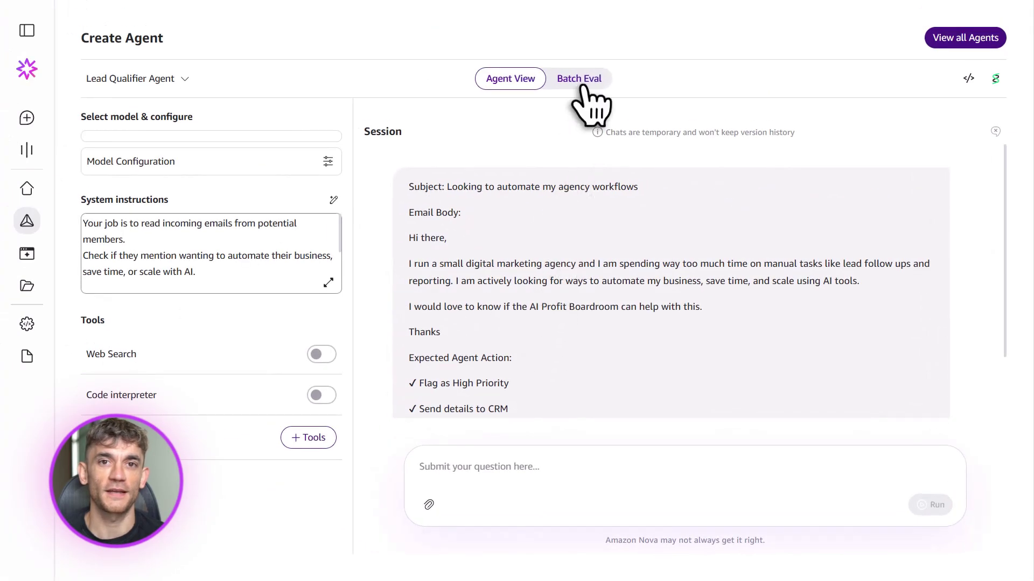
# Look at the batch evaluation view for uploading test cases and return to the agent view
pyautogui.click(579, 79)
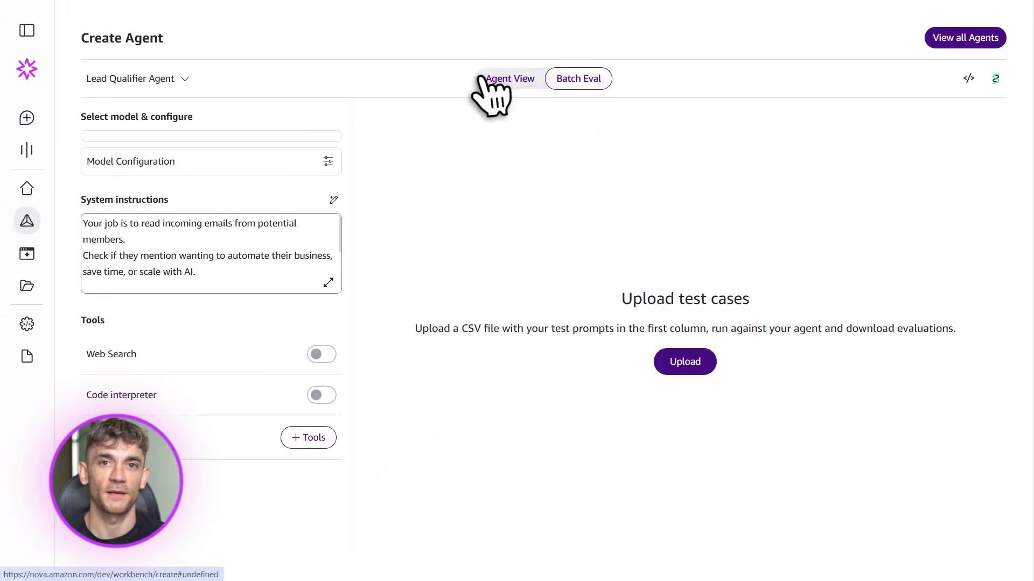
pyautogui.click(488, 81)
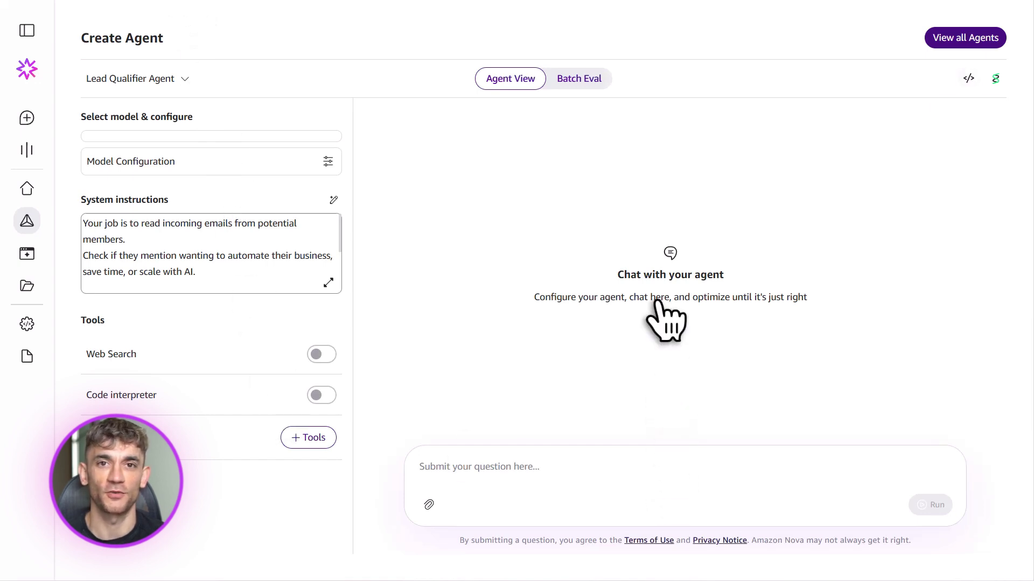
# Expand the untitled agent's model configuration and go over the Top K and Max Token Count settings
pyautogui.click(233, 171)
pyautogui.moveTo(92, 230); pyautogui.dragTo(334, 231)
pyautogui.moveTo(92, 290); pyautogui.dragTo(340, 315)
# Paste and save system instructions for an AI automation expert giving step by step plans using Make, Zapier and Claude with real examples
pyautogui.click(144, 366)
pyautogui.write('You are an AI automation expert. When a user asks how to automate a specific part of their business, give a step by step plan using tools like Make, Zapier, and Claude. Include real examples they can copy.')
pyautogui.scroll(3, 145, 371)
pyautogui.click(326, 418)
pyautogui.moveTo(234, 142); pyautogui.dragTo(521, 155)
pyautogui.moveTo(233, 168); pyautogui.dragTo(526, 168)
pyautogui.click(386, 183)
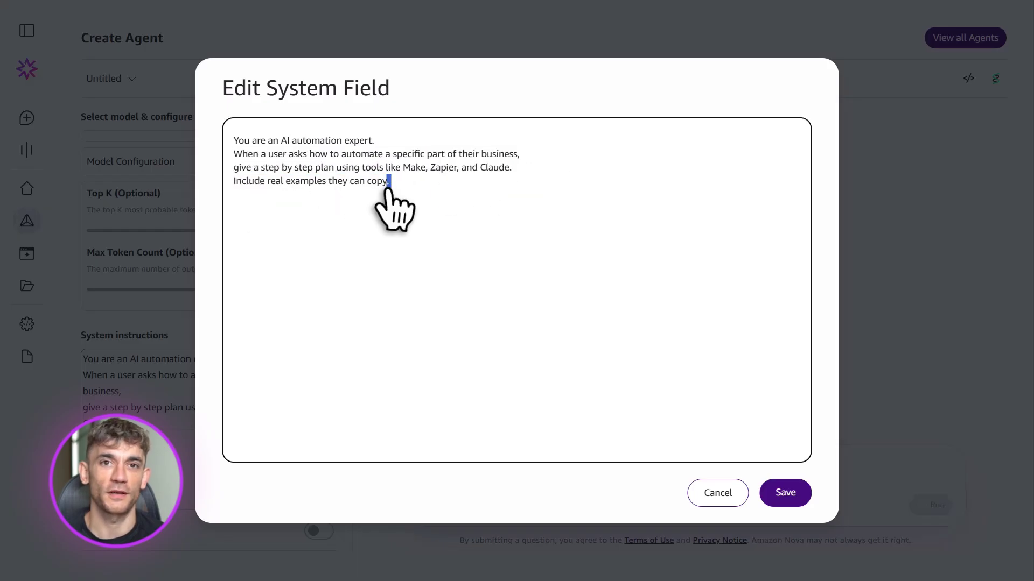
pyautogui.click(785, 492)
# Select the Nova 2 Lite model with Low reasoning effort for the Lead Qualifier Agent and expand its model configuration
pyautogui.scroll(-1, 332, 434)
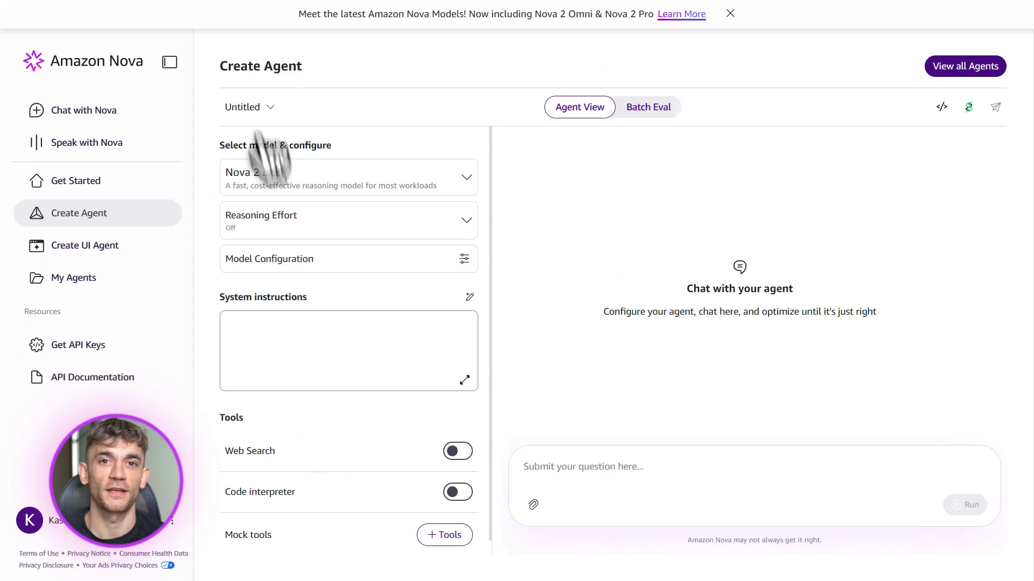
pyautogui.click(392, 189)
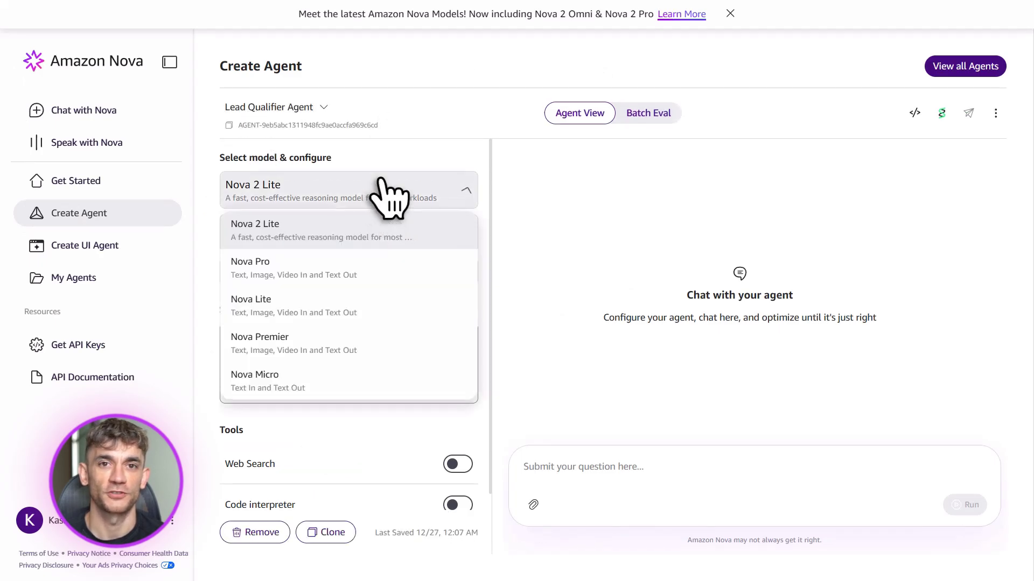
pyautogui.click(237, 225)
pyautogui.click(280, 237)
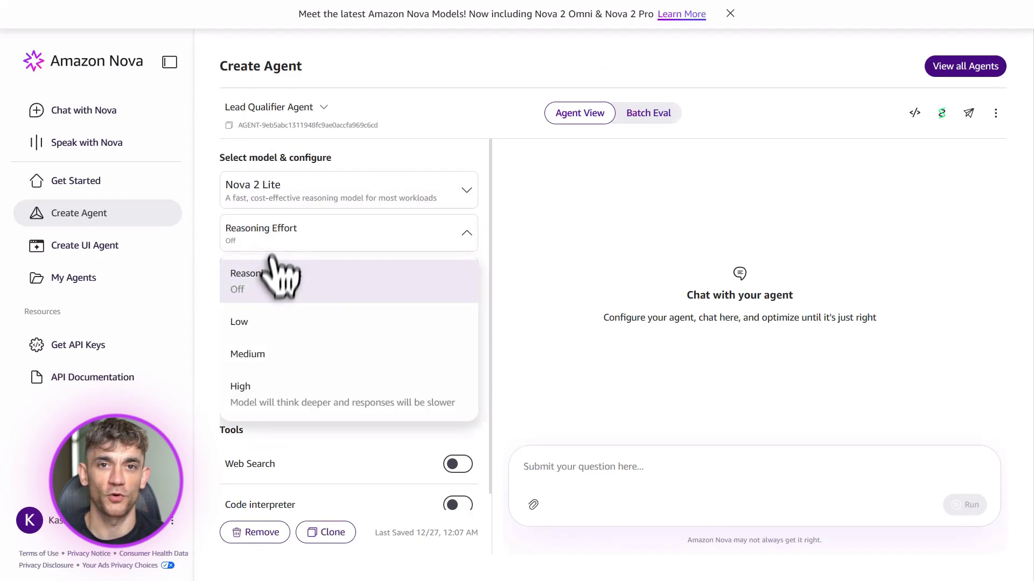
pyautogui.click(263, 326)
pyautogui.click(464, 261)
pyautogui.scroll(-5, 423, 401)
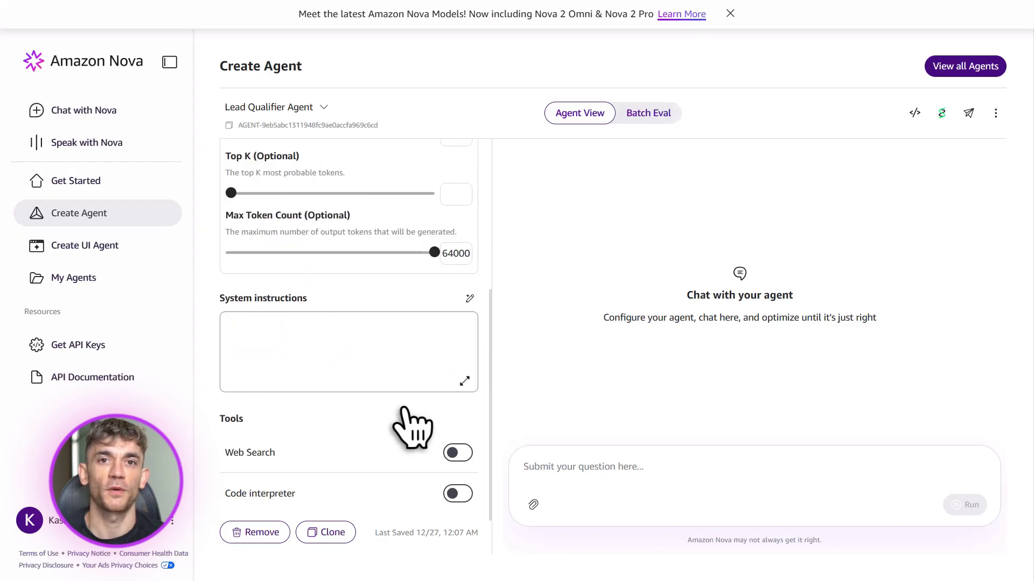
pyautogui.scroll(4, 410, 426)
pyautogui.scroll(-5, 425, 333)
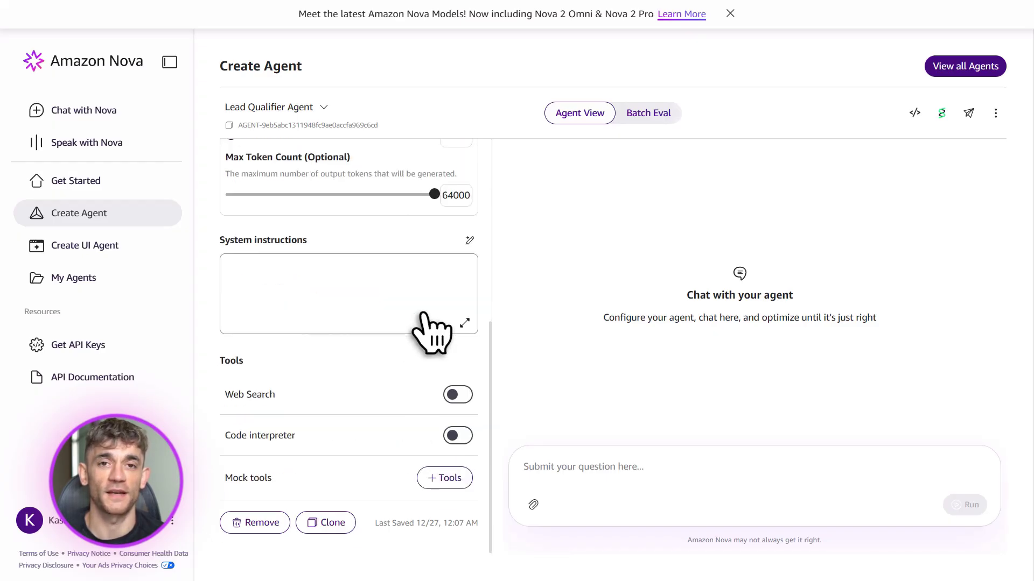
# Fill the Lead Qualifier Agent's empty system instructions with the email qualification, CRM hand-off and friendly reply rules, review them enlarged and save
pyautogui.click(281, 305)
pyautogui.write('Your job is to read incoming emails from potential members. Check if they mention wanting to automate their business, save time, or scale with AI.  If yes, flag them as high priority and send their information to our CRM. If no, send a friendly automated reply asking what they are looking for.')
pyautogui.click(464, 323)
pyautogui.moveTo(234, 141); pyautogui.dragTo(492, 141)
pyautogui.moveTo(233, 154); pyautogui.dragTo(382, 169)
pyautogui.moveTo(233, 195); pyautogui.dragTo(533, 210)
pyautogui.click(554, 211)
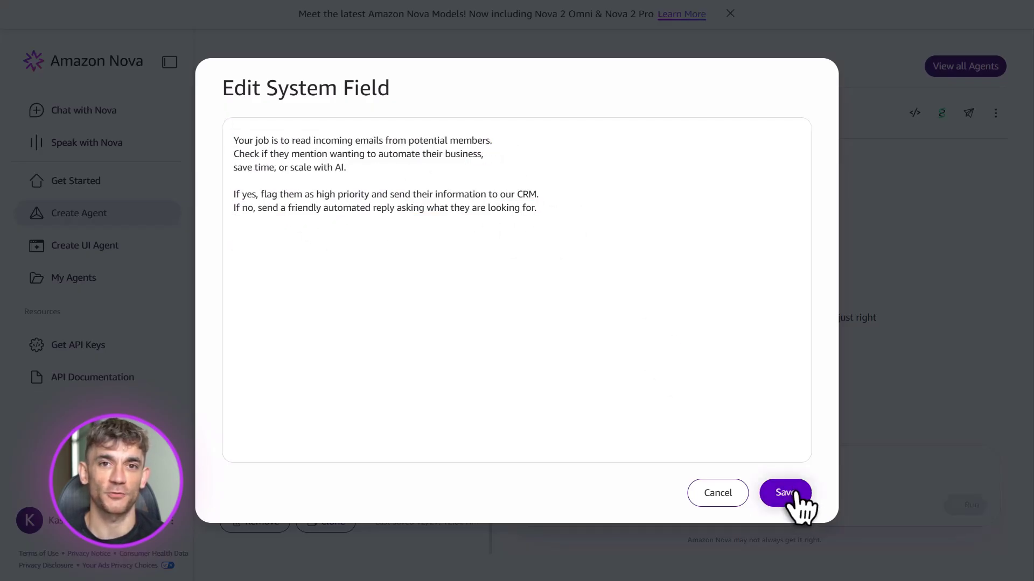
pyautogui.click(783, 495)
# Generate a mock tool schema for the Lead Qualifier Agent from the prompt "I want to connect my CRM - hUB SPOT"
pyautogui.click(453, 476)
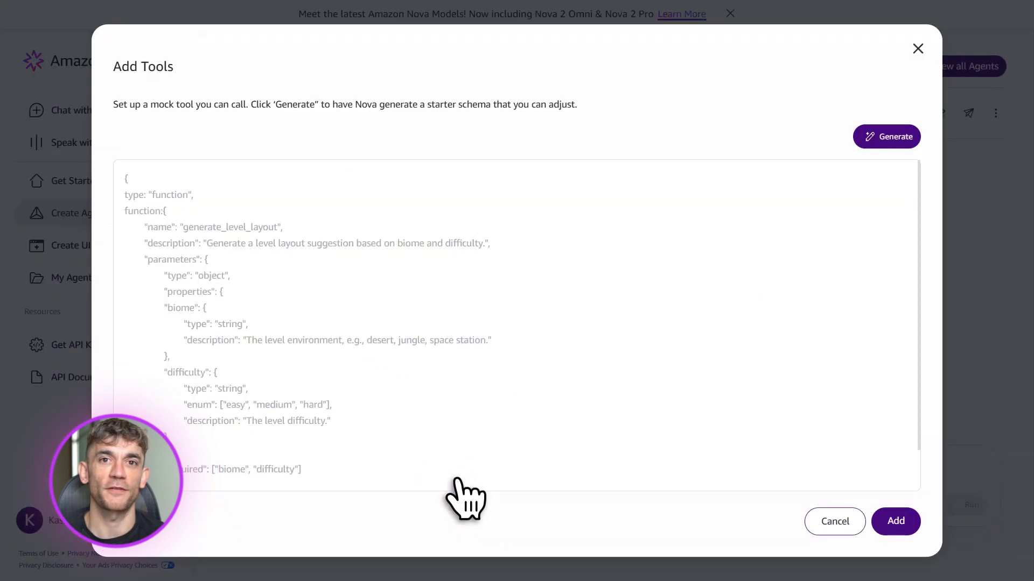
pyautogui.click(886, 138)
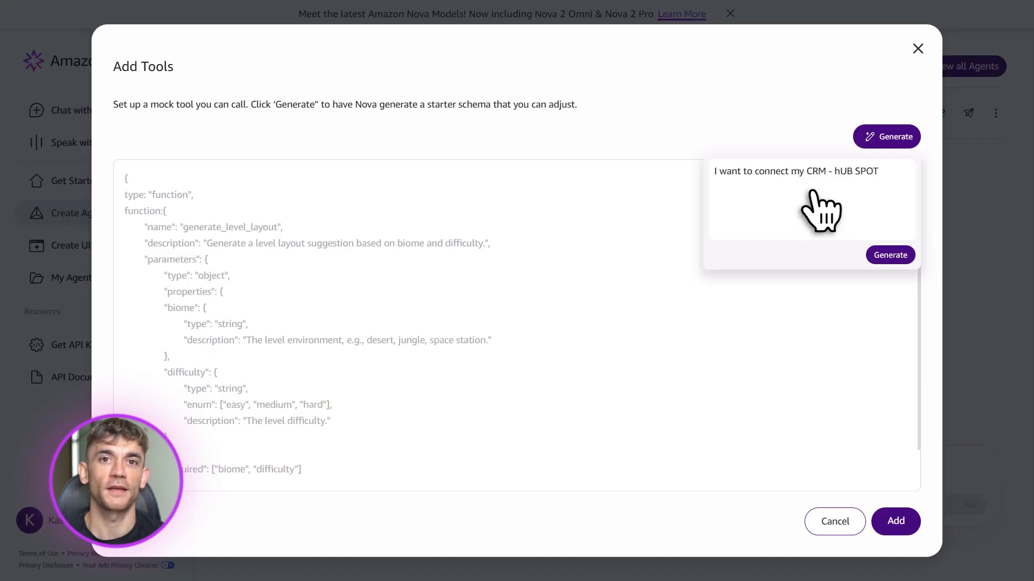
pyautogui.click(890, 255)
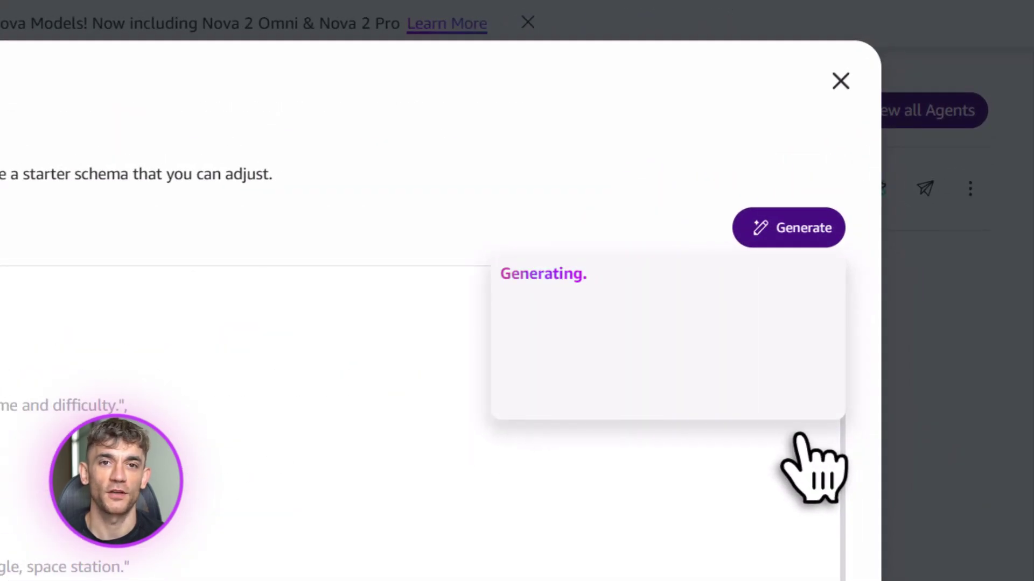
# Read through the generated HubSpot CRM schema and add it to the Lead Qualifier Agent as a mock tool
pyautogui.moveTo(129, 194); pyautogui.dragTo(456, 282)
pyautogui.scroll(-4, 216, 269)
pyautogui.scroll(3, 219, 261)
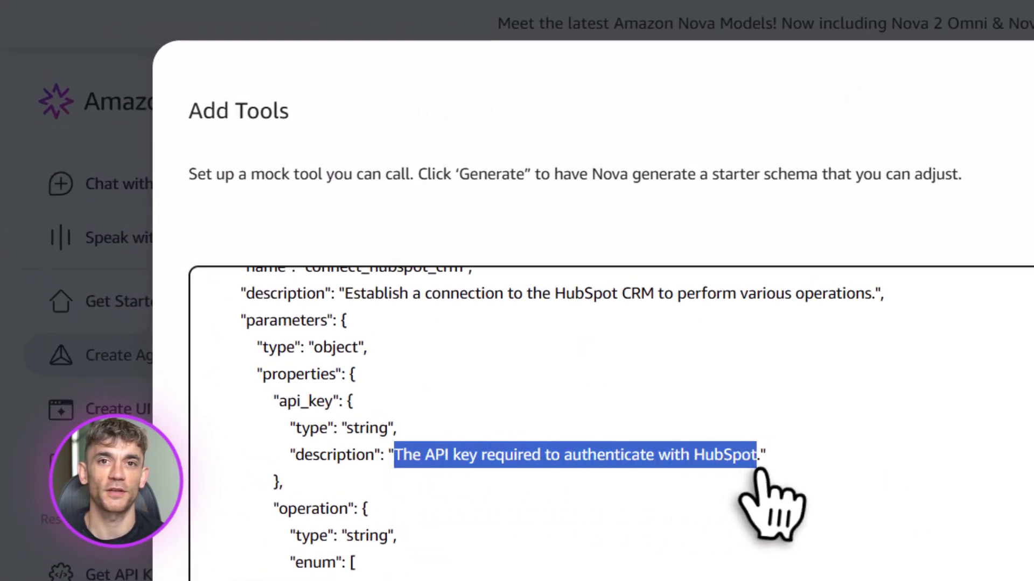
pyautogui.click(761, 468)
pyautogui.scroll(-10, 761, 474)
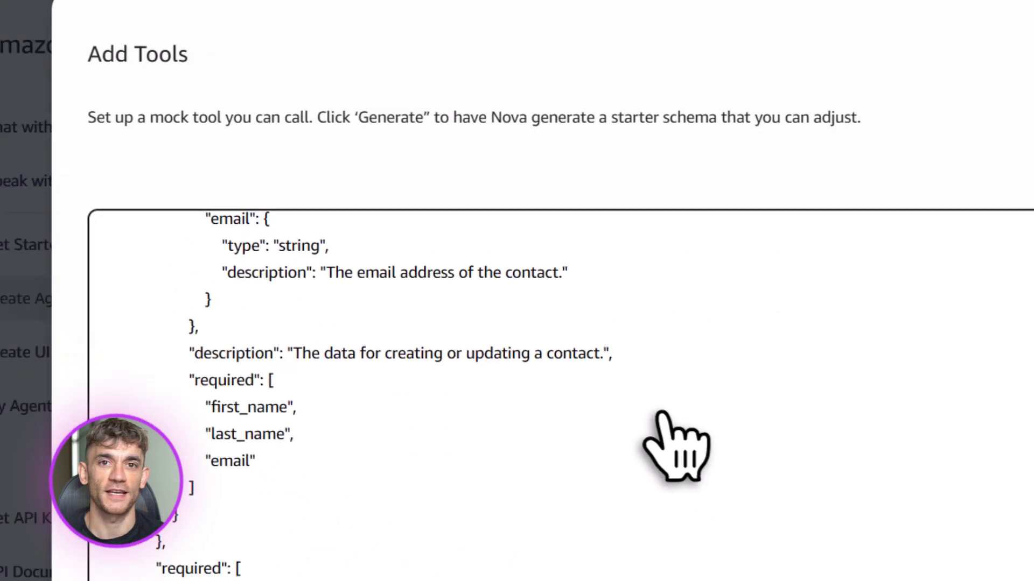
pyautogui.click(805, 481)
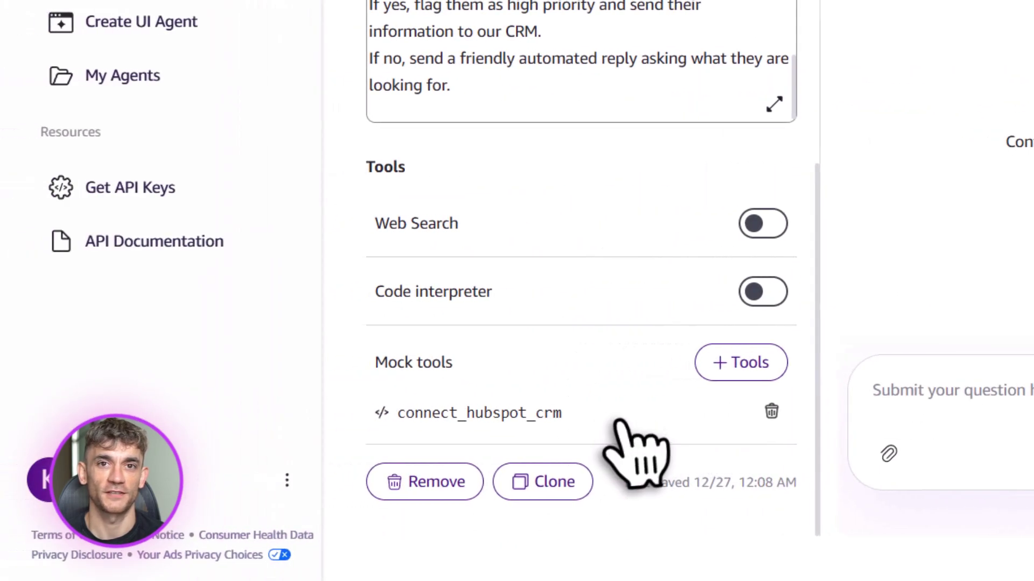
# Paste the test email with subject "Looking to automate my agency workflows" into the agent's chat and run it
pyautogui.scroll(3, 440, 425)
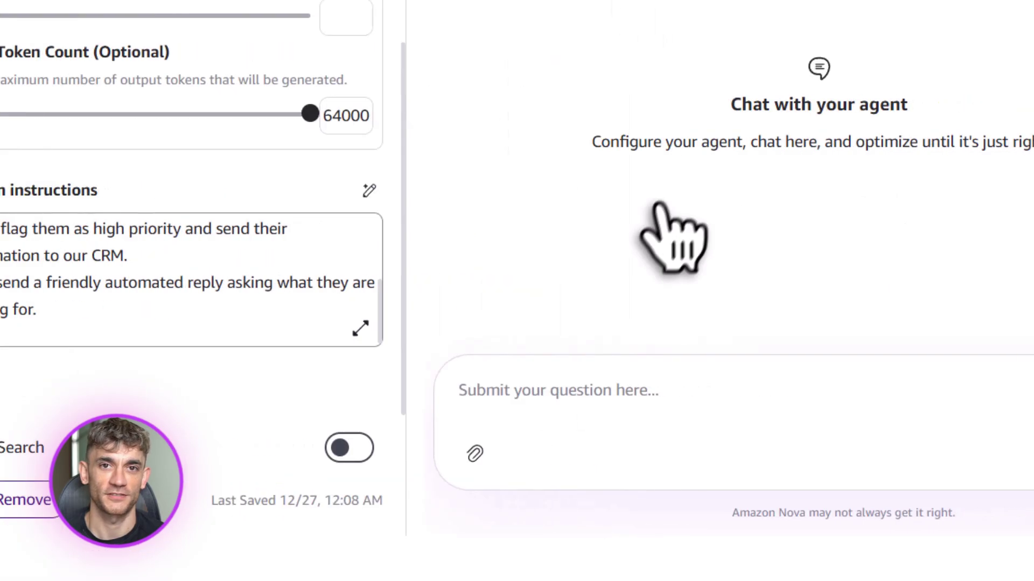
pyautogui.click(541, 399)
pyautogui.hotkey('ctrl', 'v')
pyautogui.scroll(3, 548, 423)
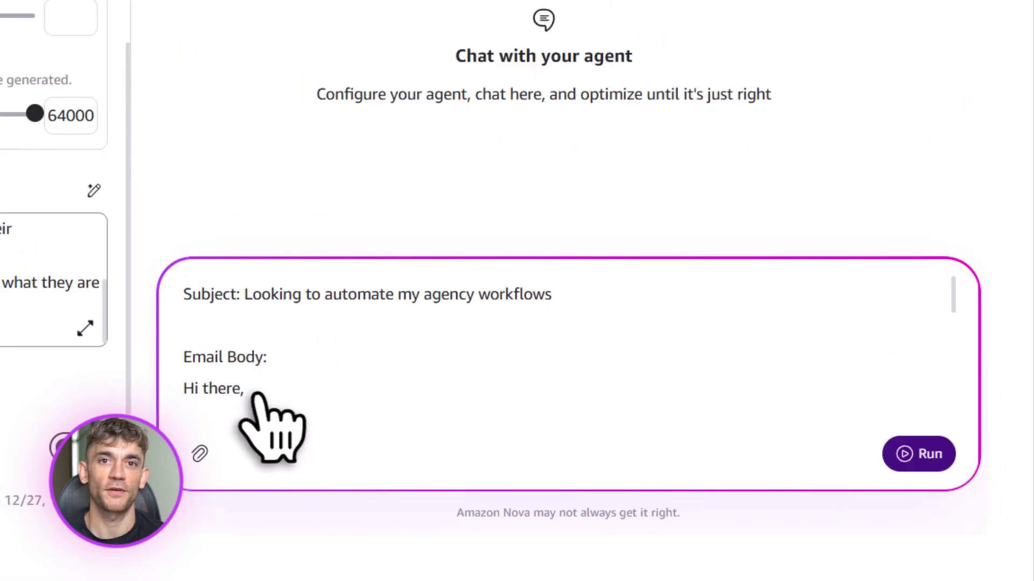
pyautogui.click(915, 454)
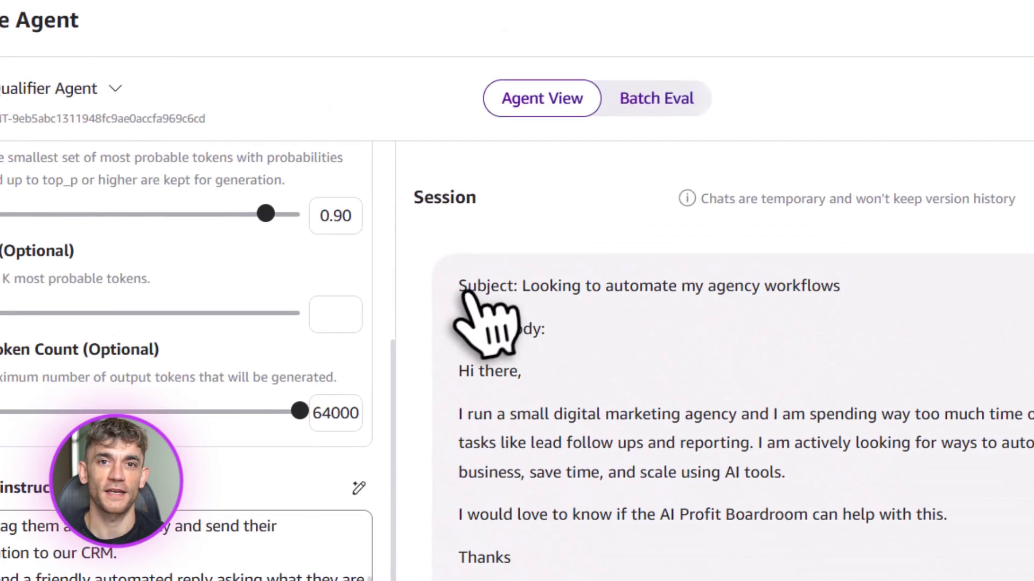
# Examine the test email's expected agent actions and the connect_hubspot_crm call in the agent's response
pyautogui.scroll(-5, 619, 415)
pyautogui.moveTo(601, 515); pyautogui.dragTo(654, 512)
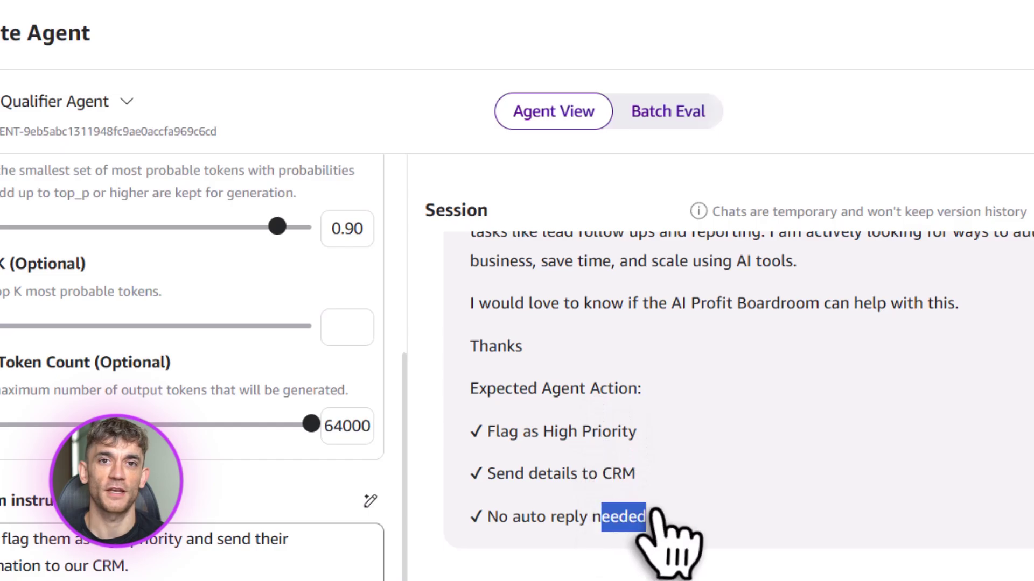
pyautogui.click(669, 541)
pyautogui.scroll(4, 683, 568)
pyautogui.moveTo(660, 574); pyautogui.dragTo(428, 323)
pyautogui.click(638, 527)
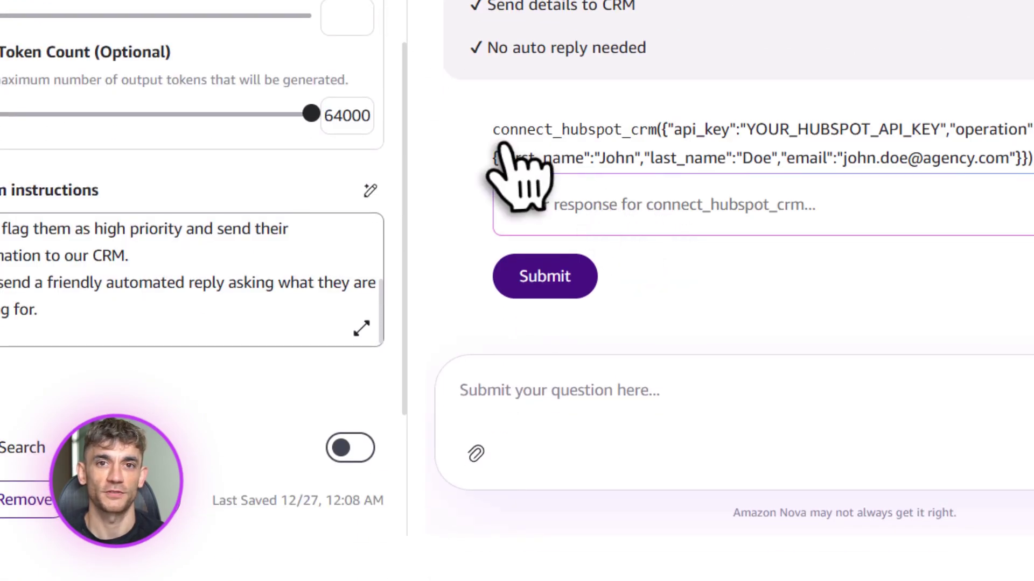
pyautogui.doubleClick(943, 129)
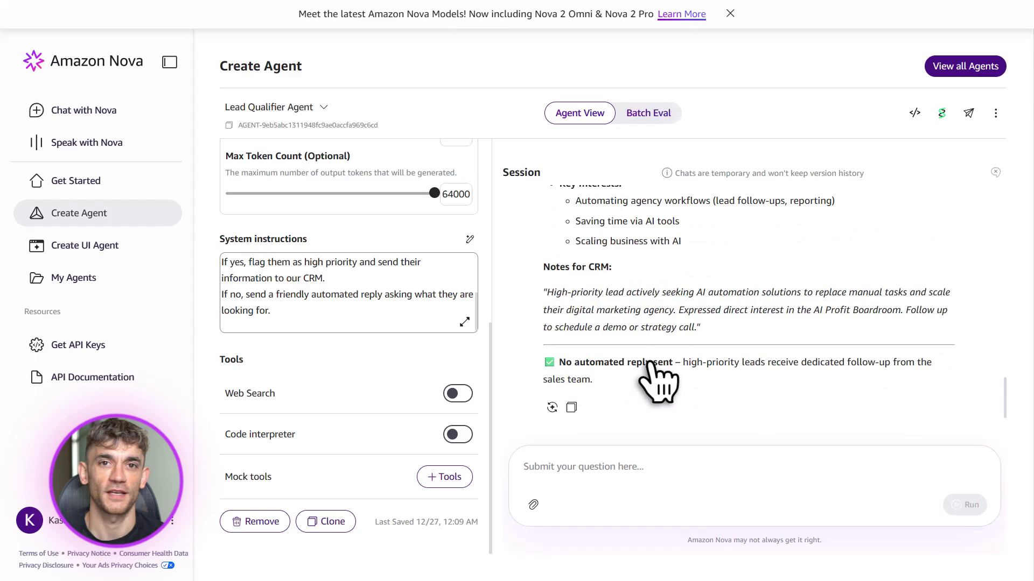
# Examine the agent's reply to the test email: actions taken, reasons for the high priority flag, CRM submission details and notes
pyautogui.scroll(10, 658, 384)
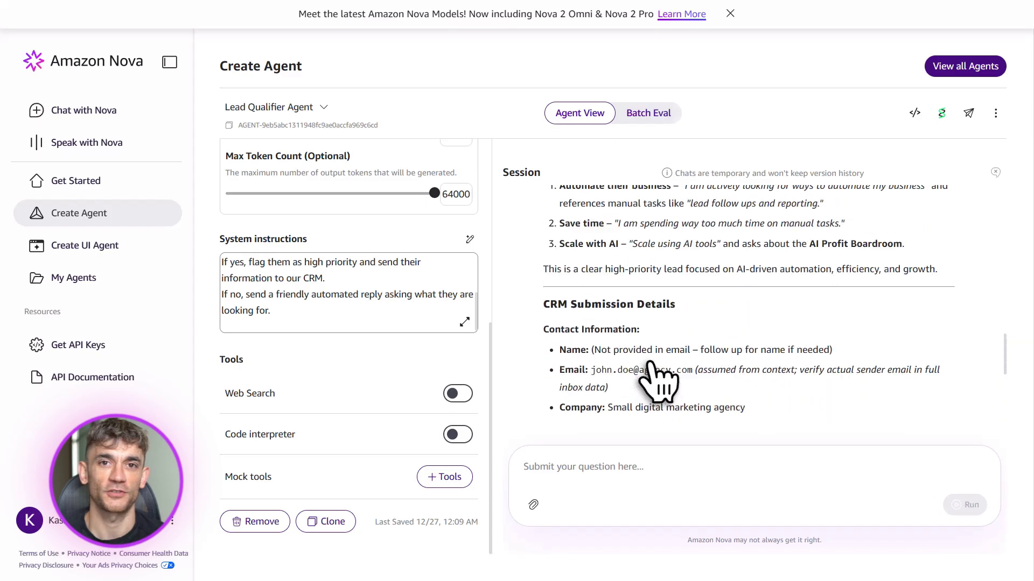
pyautogui.scroll(-3, 658, 383)
pyautogui.scroll(2, 658, 384)
pyautogui.moveTo(553, 296); pyautogui.dragTo(652, 331)
pyautogui.moveTo(551, 331); pyautogui.dragTo(624, 331)
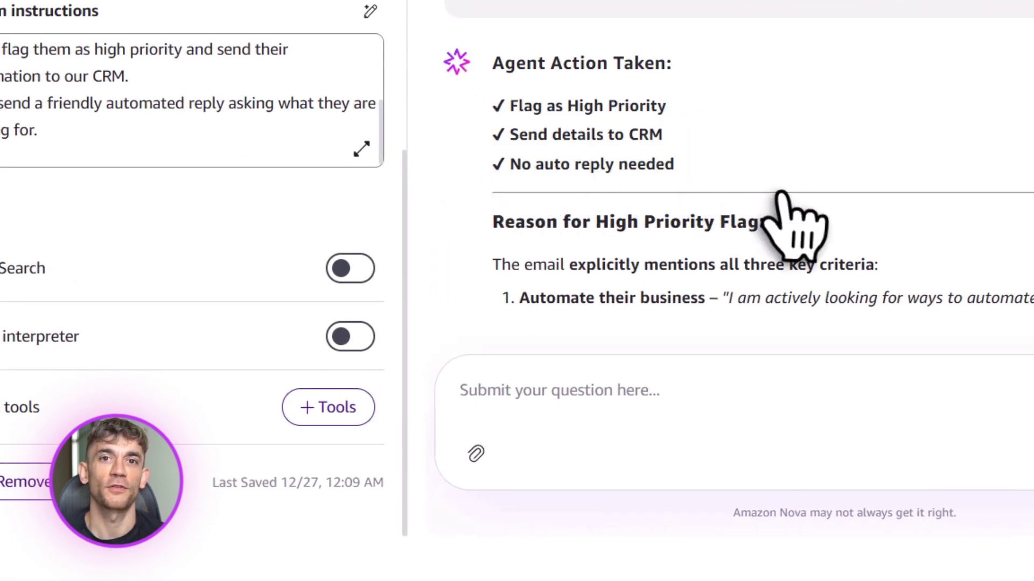
pyautogui.scroll(-4, 783, 216)
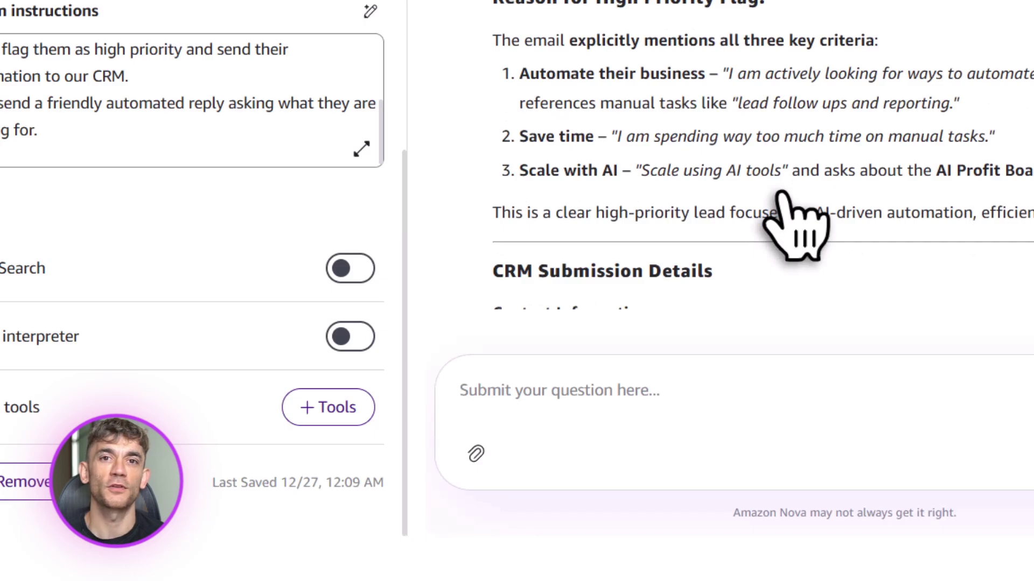
pyautogui.moveTo(518, 75); pyautogui.dragTo(671, 86)
pyautogui.moveTo(523, 137); pyautogui.dragTo(598, 139)
pyautogui.moveTo(518, 172); pyautogui.dragTo(676, 175)
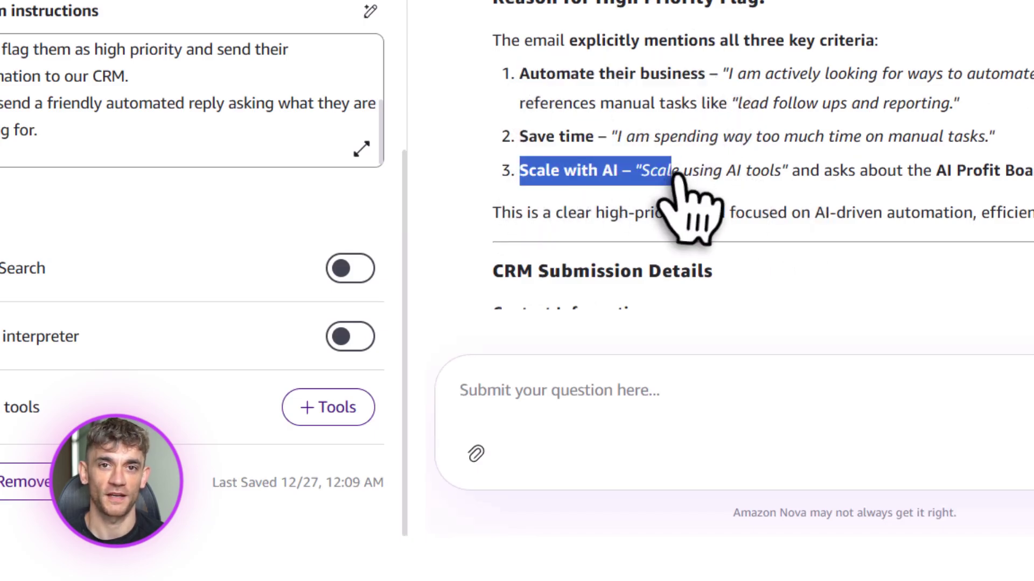
pyautogui.scroll(-10, 872, 237)
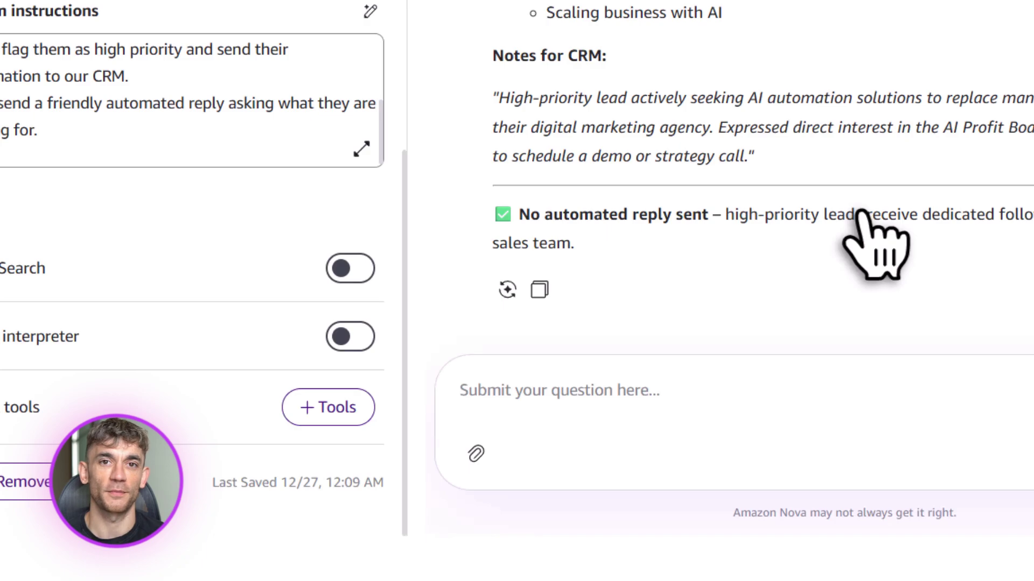
# Publish the Lead Qualifier Agent with a description saying it qualifies leads, and go over the publishing notice
pyautogui.click(922, 35)
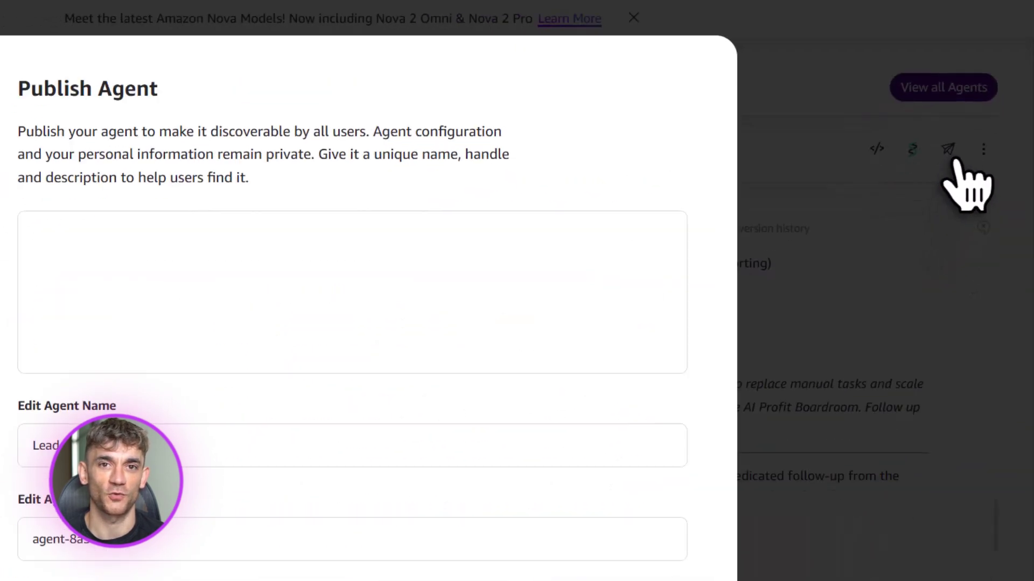
pyautogui.moveTo(18, 132); pyautogui.dragTo(341, 182)
pyautogui.click(130, 246)
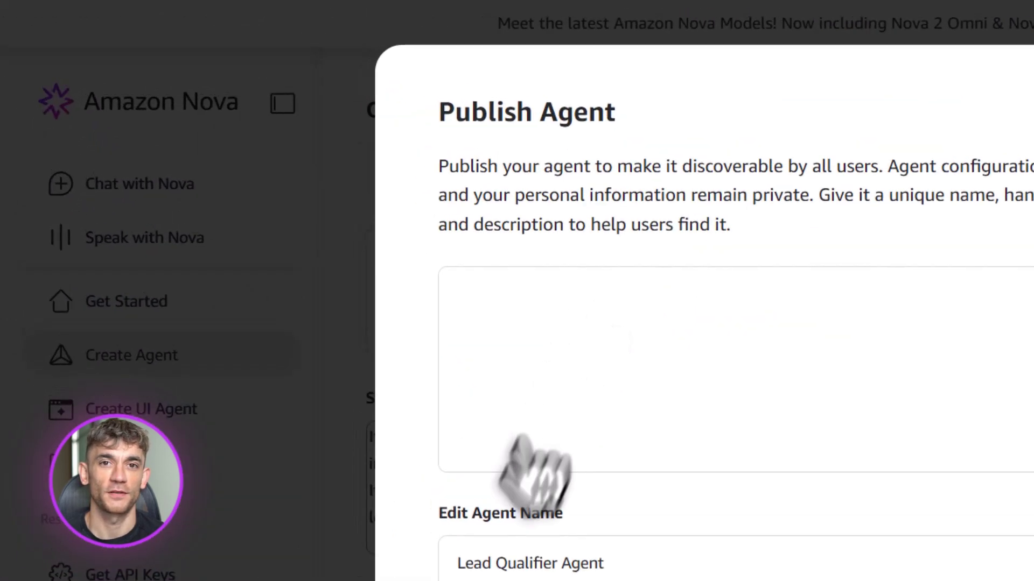
pyautogui.tripleClick(661, 570)
pyautogui.click(662, 572)
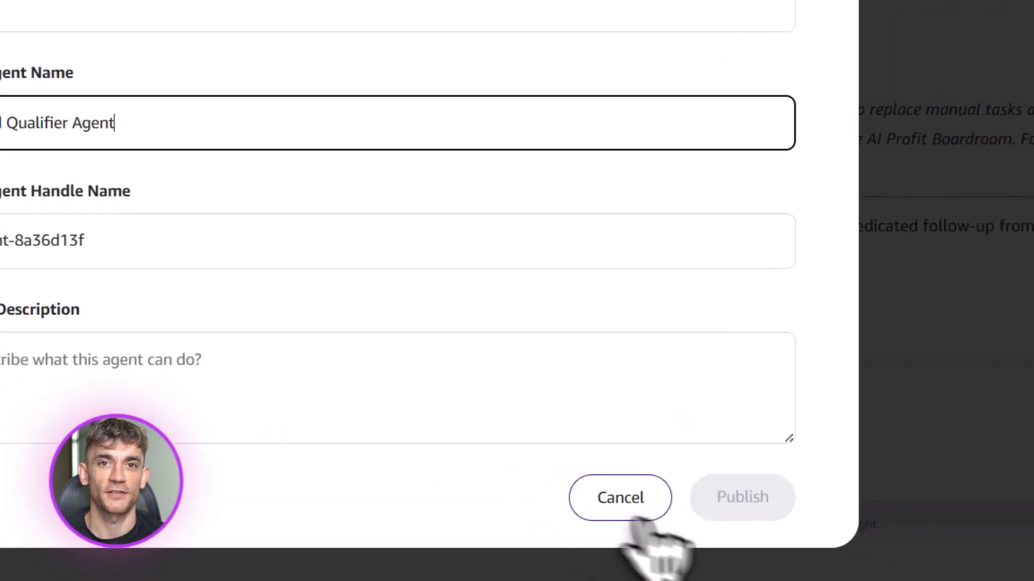
pyautogui.click(79, 384)
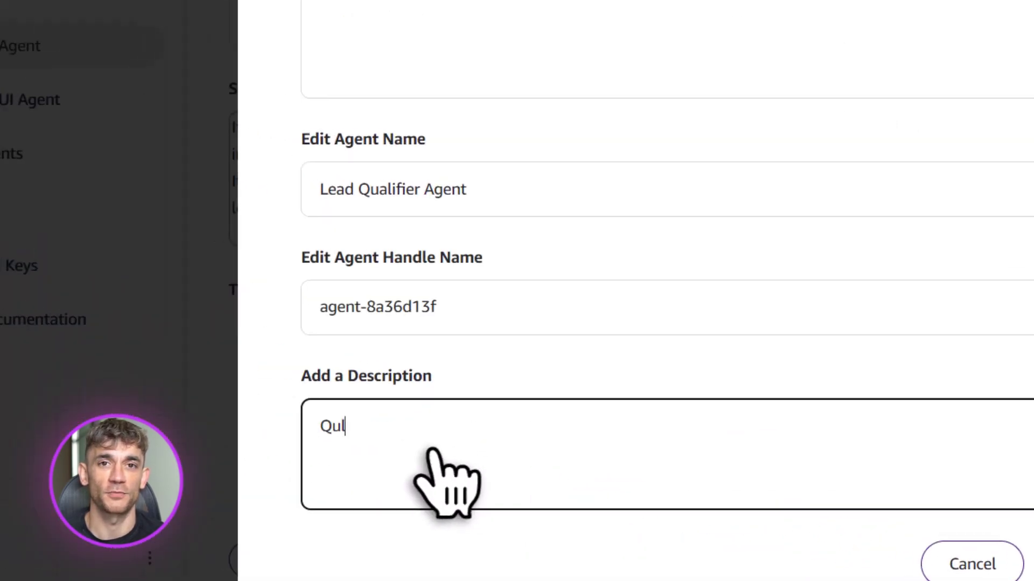
pyautogui.write('Qualifies Lea')
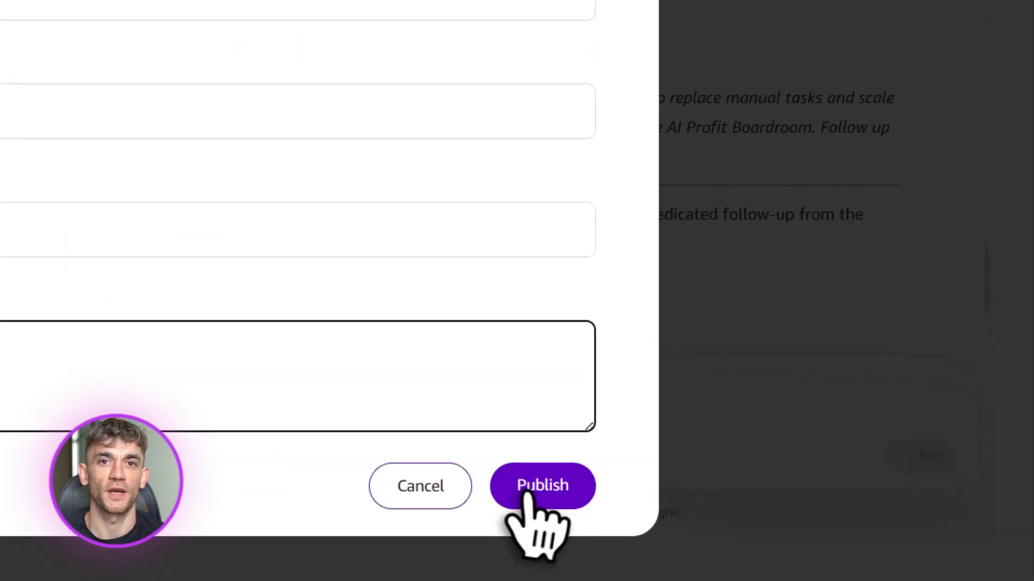
pyautogui.click(738, 525)
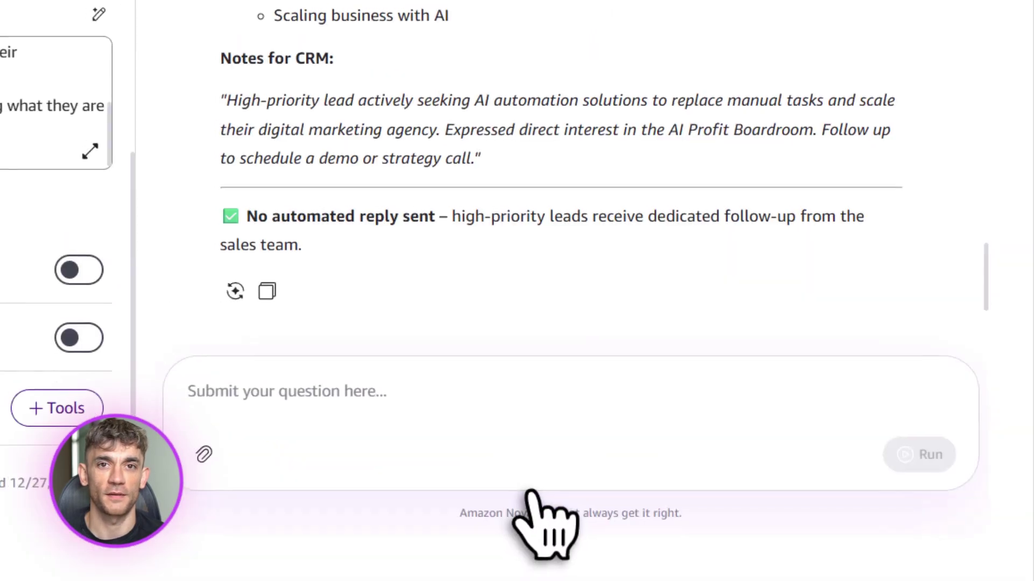
pyautogui.moveTo(431, 75); pyautogui.dragTo(792, 80)
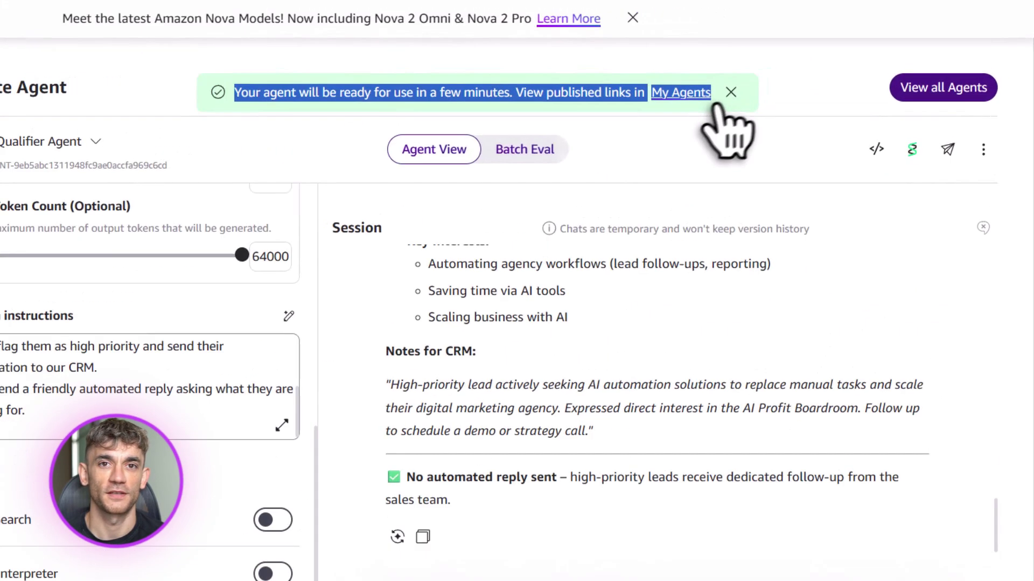
pyautogui.click(806, 70)
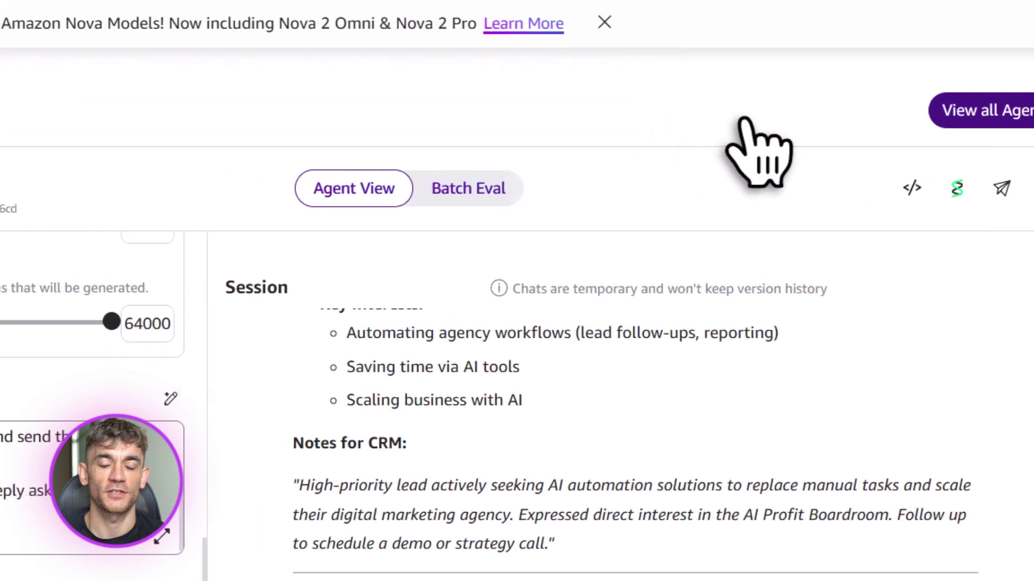
# Create a new agent and name it AI Automation Expert
pyautogui.click(538, 178)
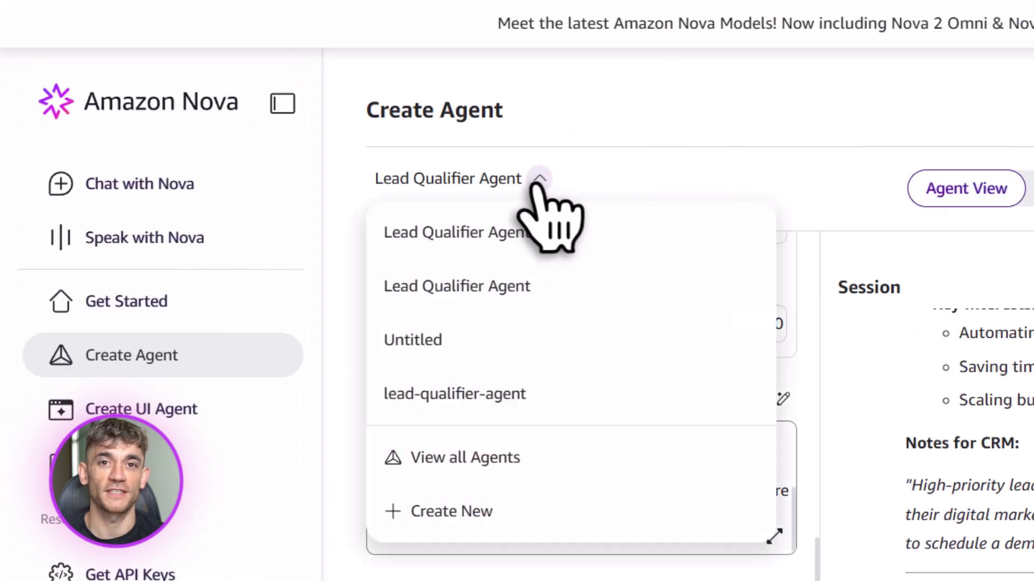
pyautogui.click(447, 514)
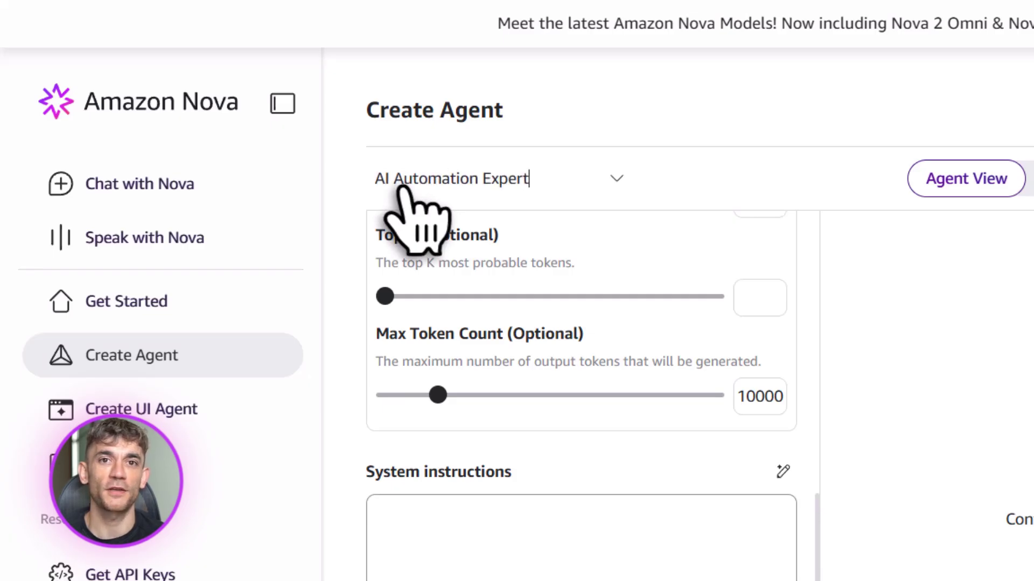
pyautogui.tripleClick(403, 188)
pyautogui.click(646, 213)
# Paste system instructions for an AI automation expert giving step by step Make, Zapier and Claude plans, and review them enlarged
pyautogui.scroll(-1, 641, 226)
pyautogui.click(415, 476)
pyautogui.hotkey('ctrl', 'v')
pyautogui.click(774, 536)
pyautogui.moveTo(389, 234); pyautogui.dragTo(878, 259)
pyautogui.click(877, 259)
pyautogui.moveTo(398, 279); pyautogui.dragTo(878, 280)
pyautogui.moveTo(389, 302); pyautogui.dragTo(648, 303)
pyautogui.click(647, 302)
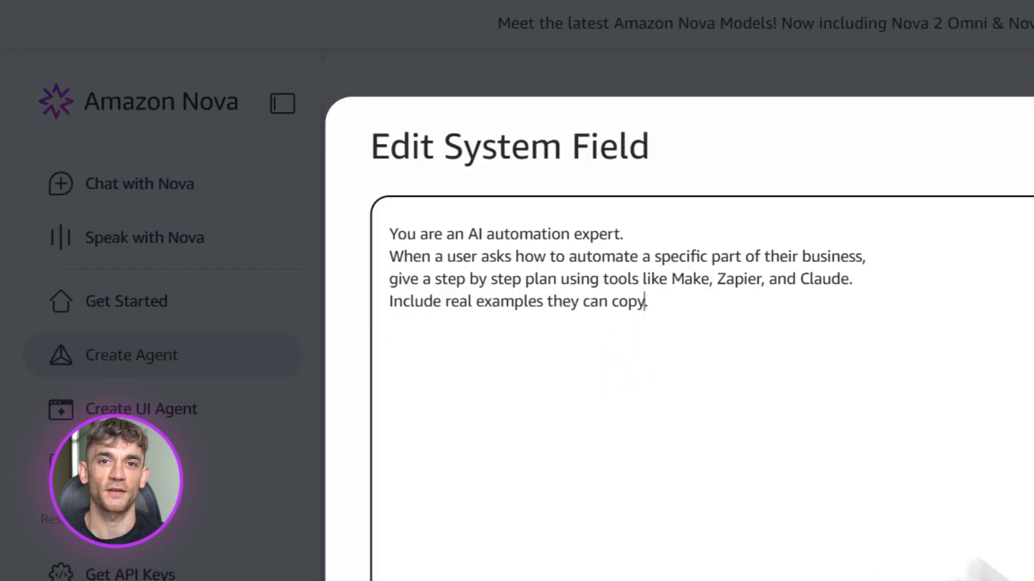
pyautogui.press('Escape')
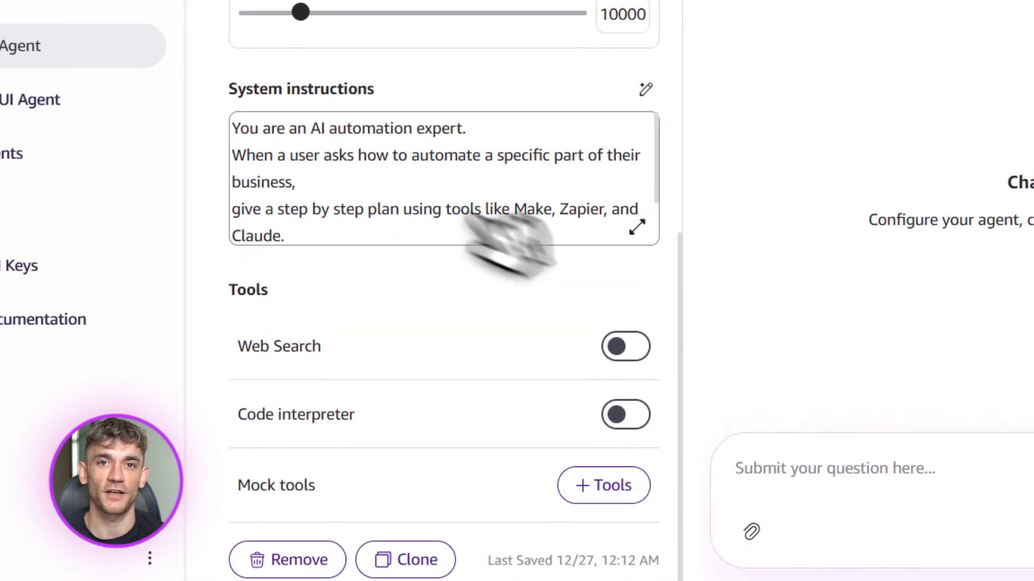
# Select the Nova 2 Lite model for the AI Automation Expert agent and look over its model configuration
pyautogui.scroll(10, 472, 237)
pyautogui.click(503, 346)
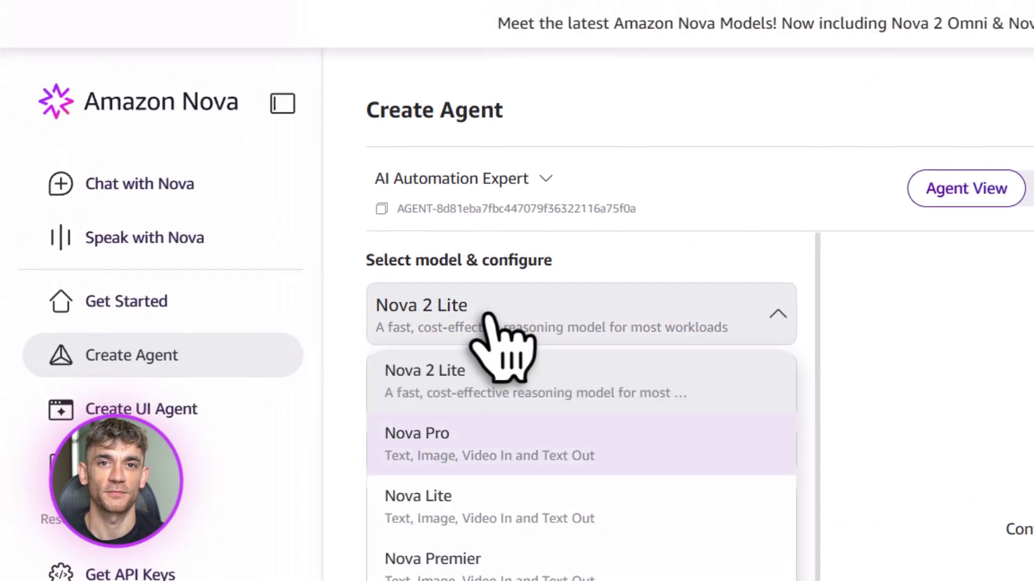
pyautogui.click(457, 371)
pyautogui.scroll(-10, 460, 372)
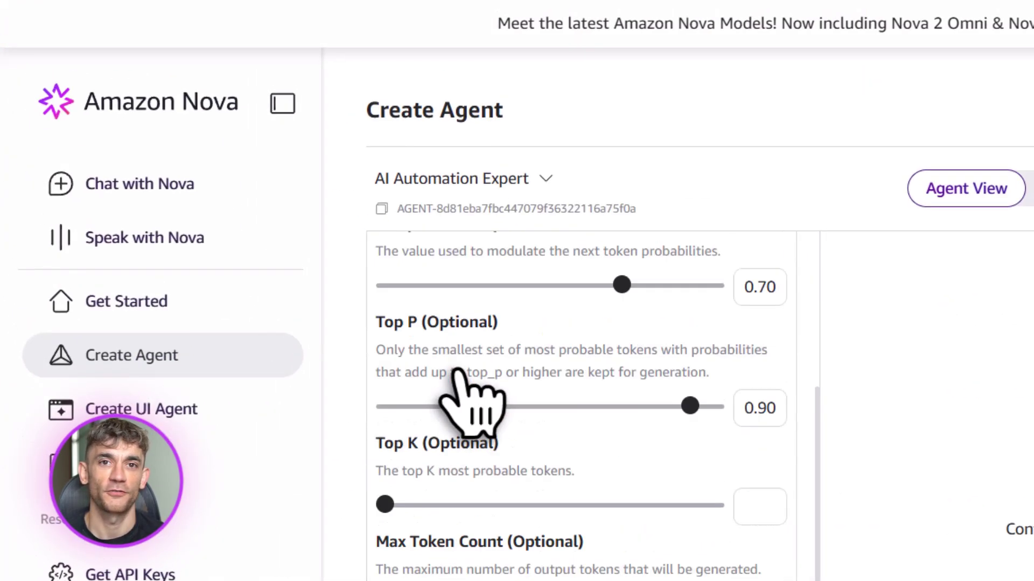
# Ask the agent "How can I automate my lead genertion part?" and run the question
pyautogui.click(540, 403)
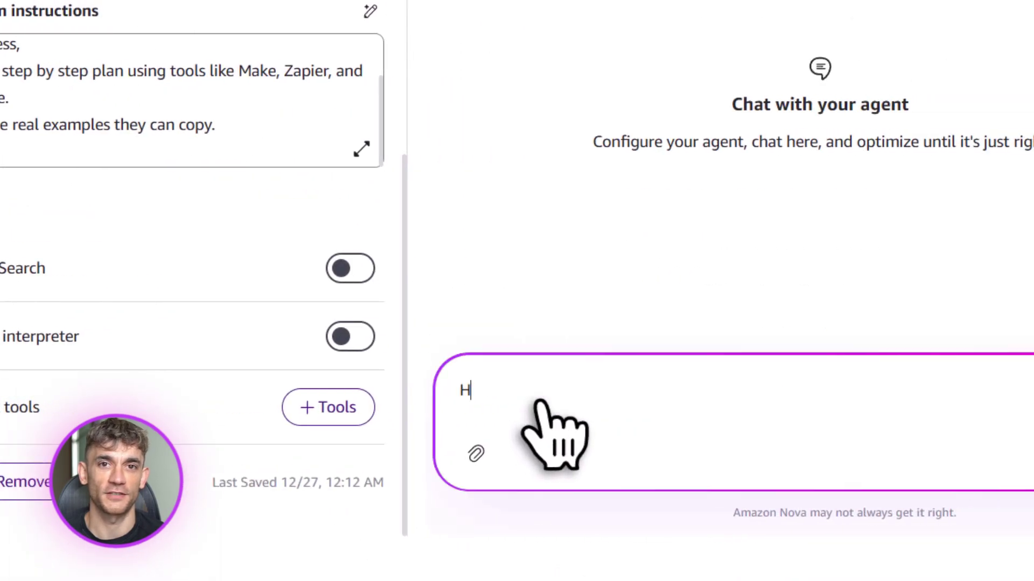
pyautogui.write('How can I automate my lead genertion p')
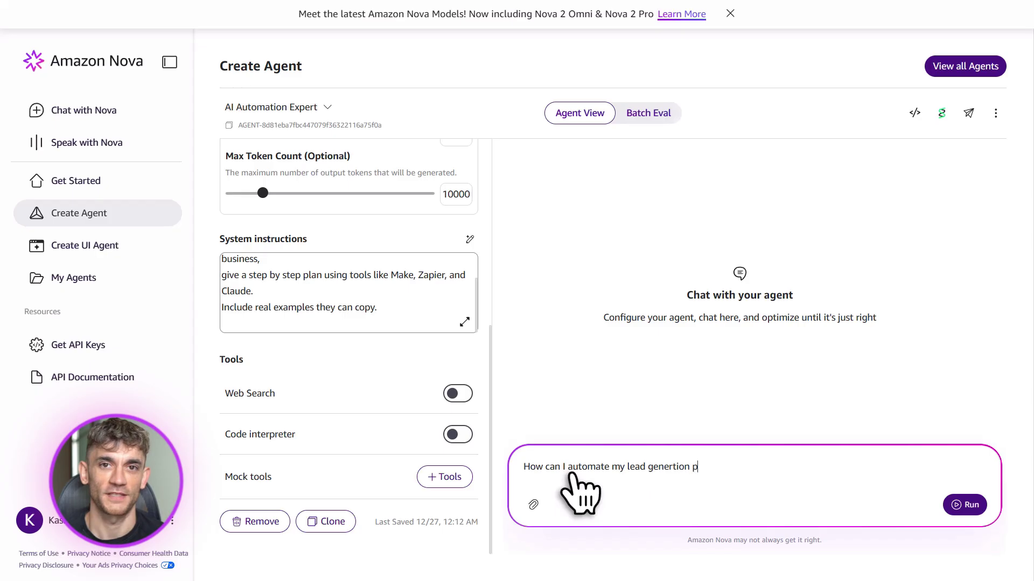
pyautogui.write('art?')
pyautogui.click(964, 505)
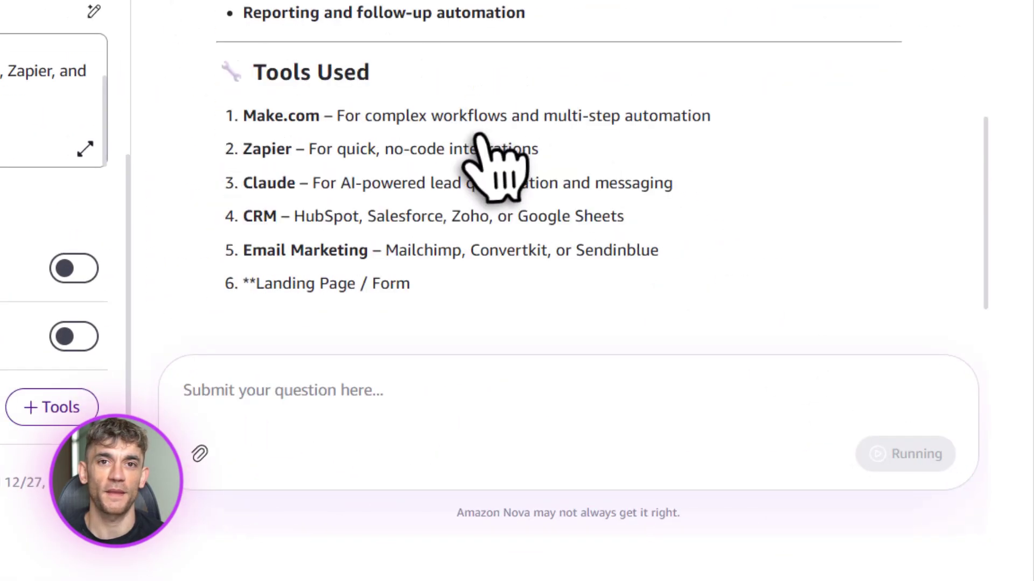
# Read the introduction and the automation goals in the agent's lead generation answer
pyautogui.scroll(5, 479, 136)
pyautogui.moveTo(216, 54); pyautogui.dragTo(877, 58)
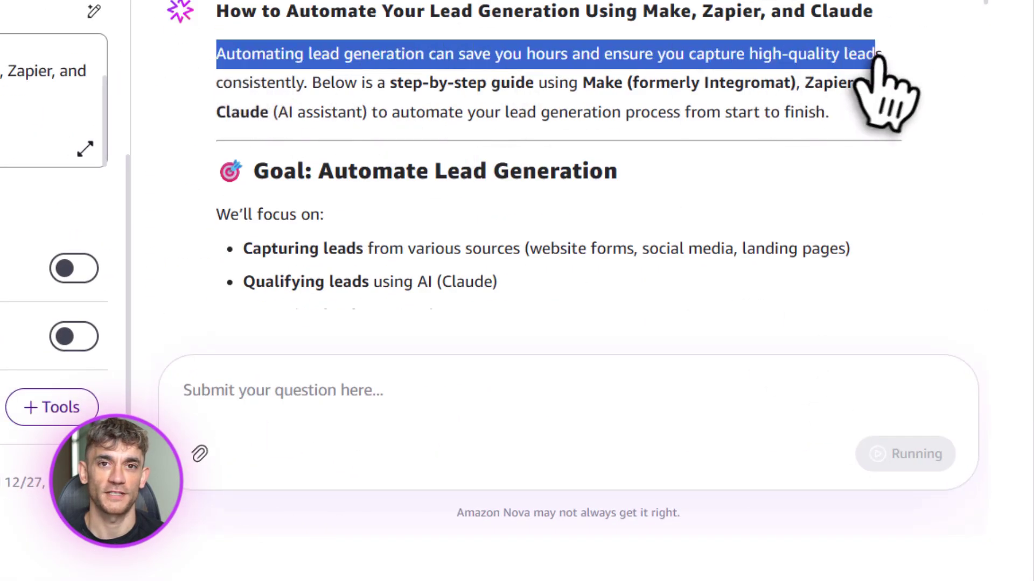
pyautogui.moveTo(312, 83); pyautogui.dragTo(900, 86)
pyautogui.click(904, 89)
pyautogui.scroll(-3, 918, 91)
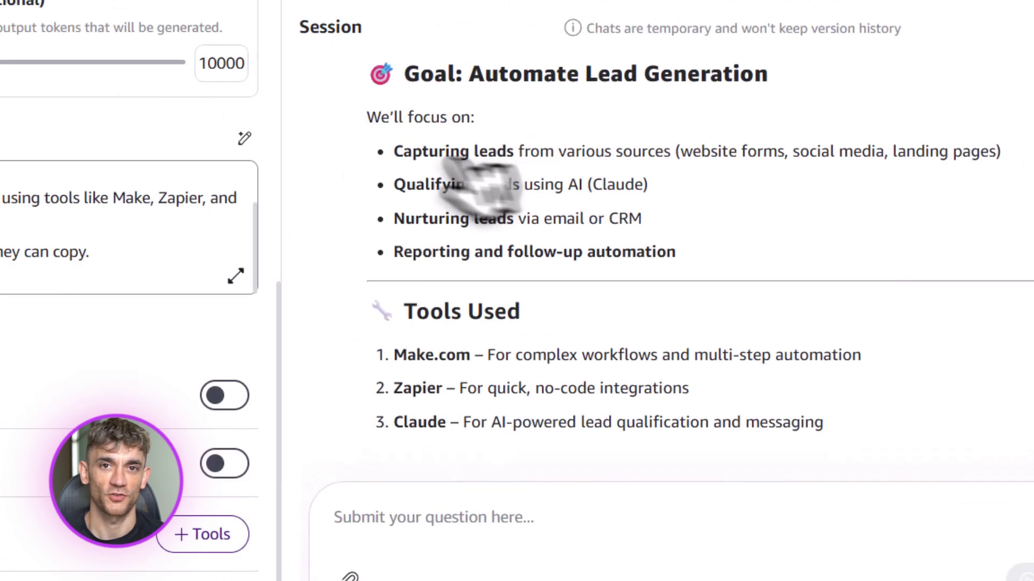
pyautogui.moveTo(243, 24); pyautogui.dragTo(338, 31)
pyautogui.moveTo(244, 57); pyautogui.dragTo(443, 60)
# Go over the answer's lead capture steps, Zapier template, Claude prompt library and final tips
pyautogui.moveTo(520, 324); pyautogui.dragTo(824, 324)
pyautogui.moveTo(521, 358); pyautogui.dragTo(908, 362)
pyautogui.click(719, 413)
pyautogui.scroll(-3, 716, 416)
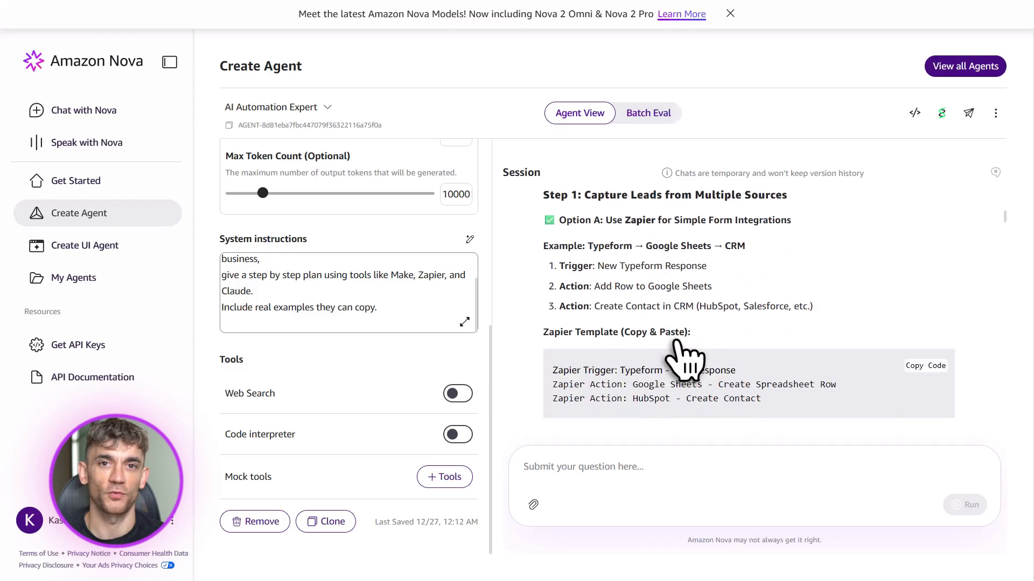
pyautogui.moveTo(705, 295); pyautogui.dragTo(803, 351)
pyautogui.click(704, 339)
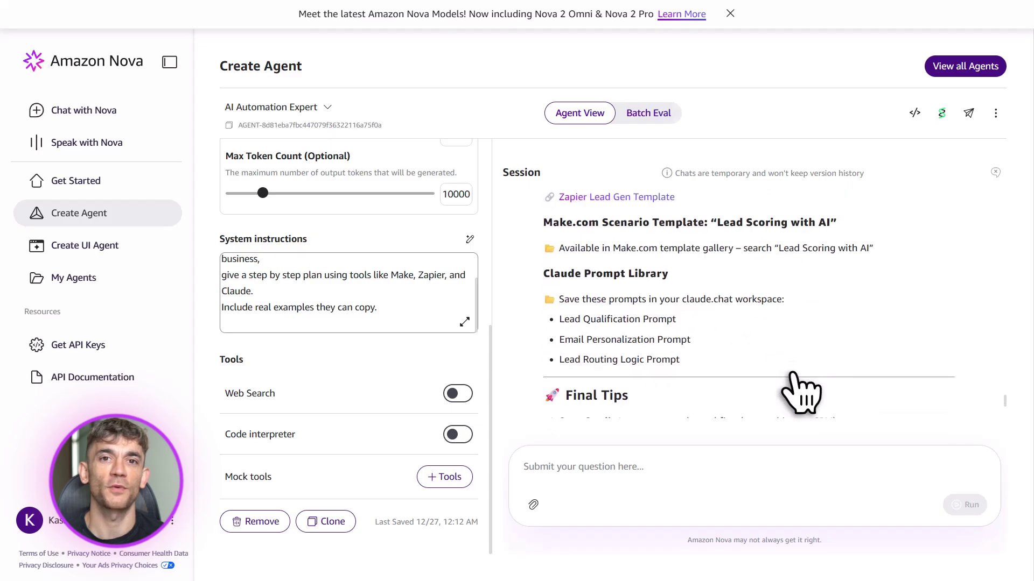
# Look over the AI Automation Expert agent's extra options and the programming languages offered for its export code
pyautogui.click(996, 113)
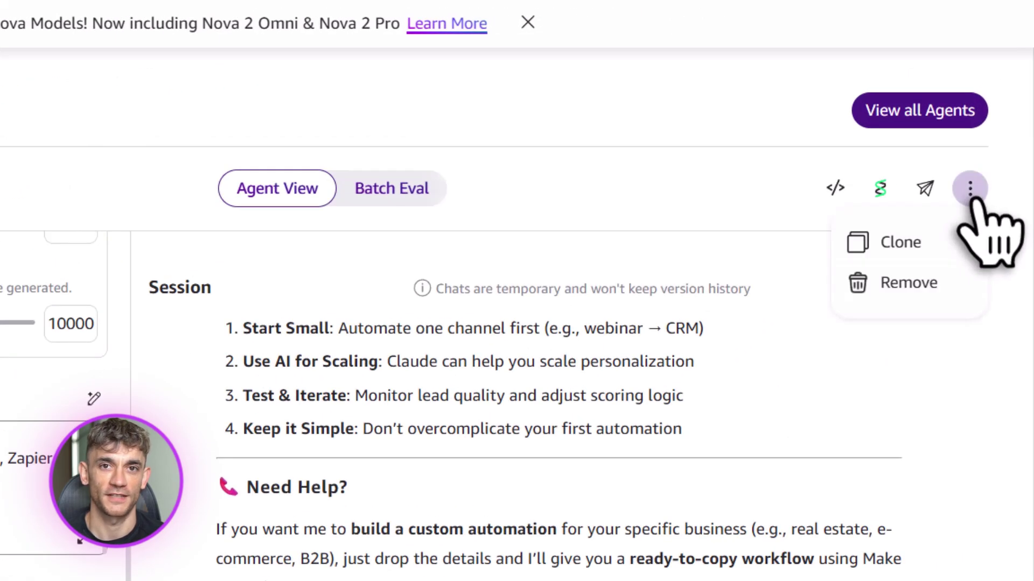
pyautogui.click(970, 190)
pyautogui.click(835, 188)
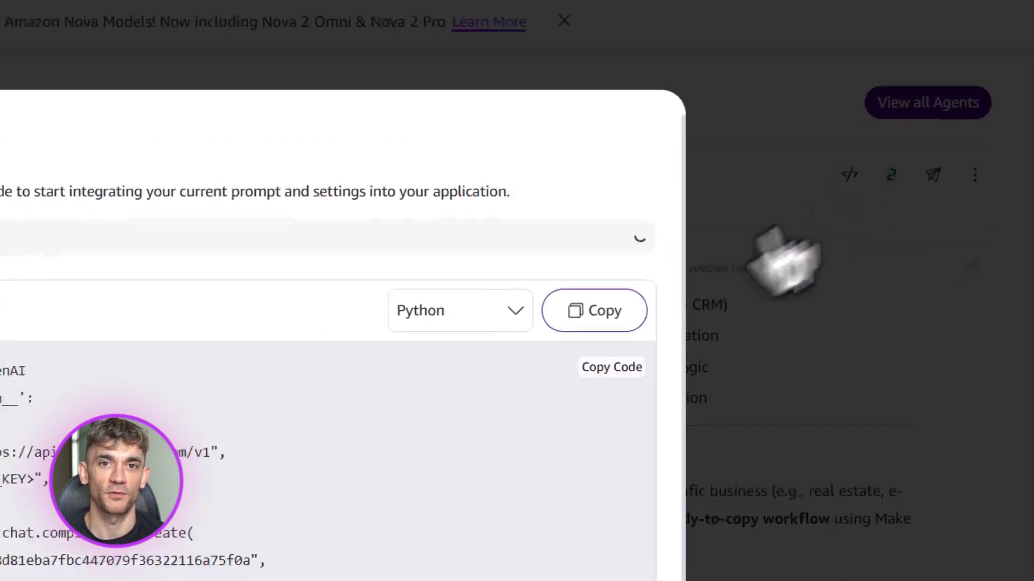
pyautogui.click(476, 315)
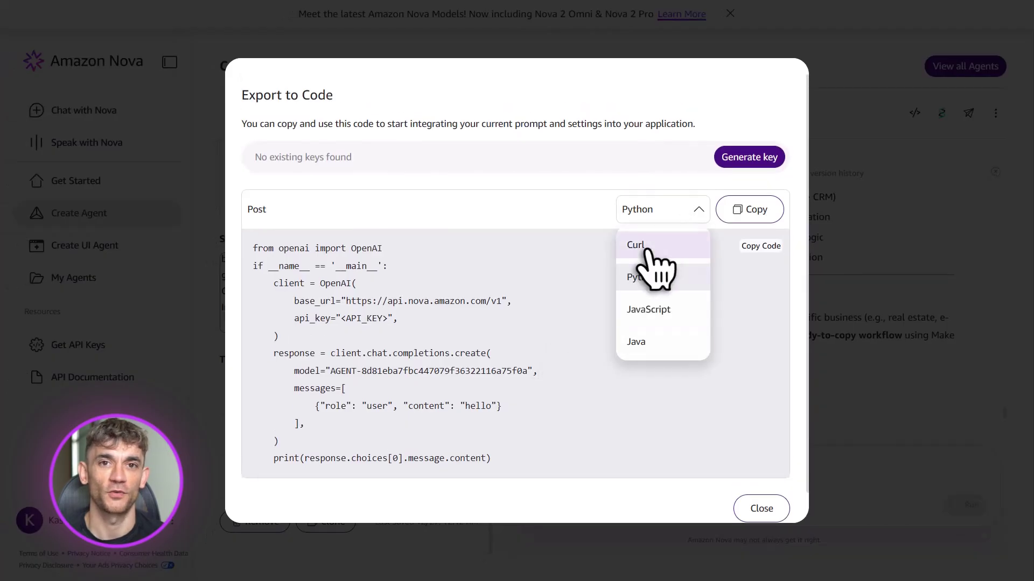
pyautogui.click(699, 211)
pyautogui.click(762, 508)
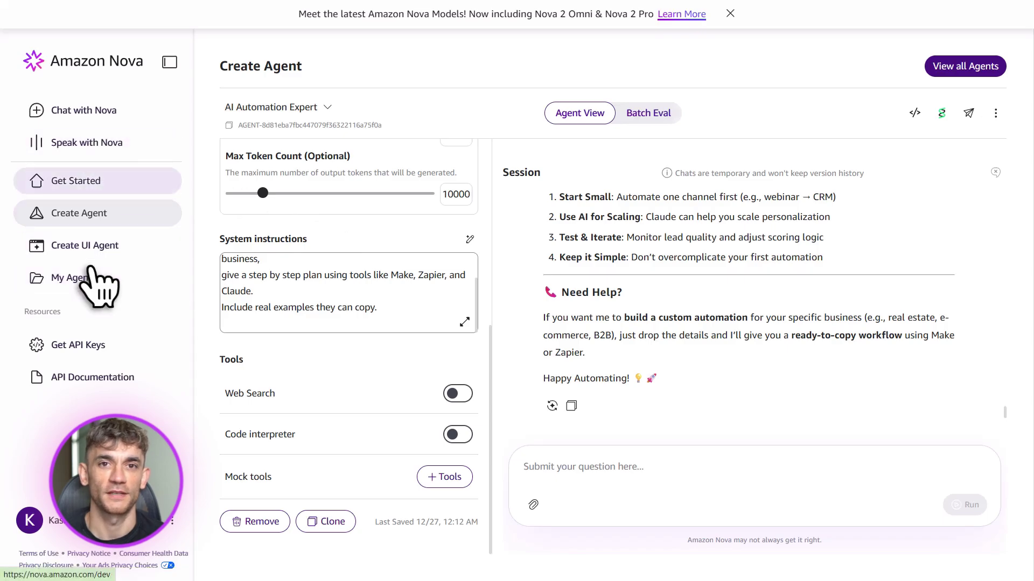
# In Nova's image generation chat, attach the "NEW NotebookLM Leaks Are INSANE... 3" image and enter the prompt "Help me understand this email"
pyautogui.click(89, 114)
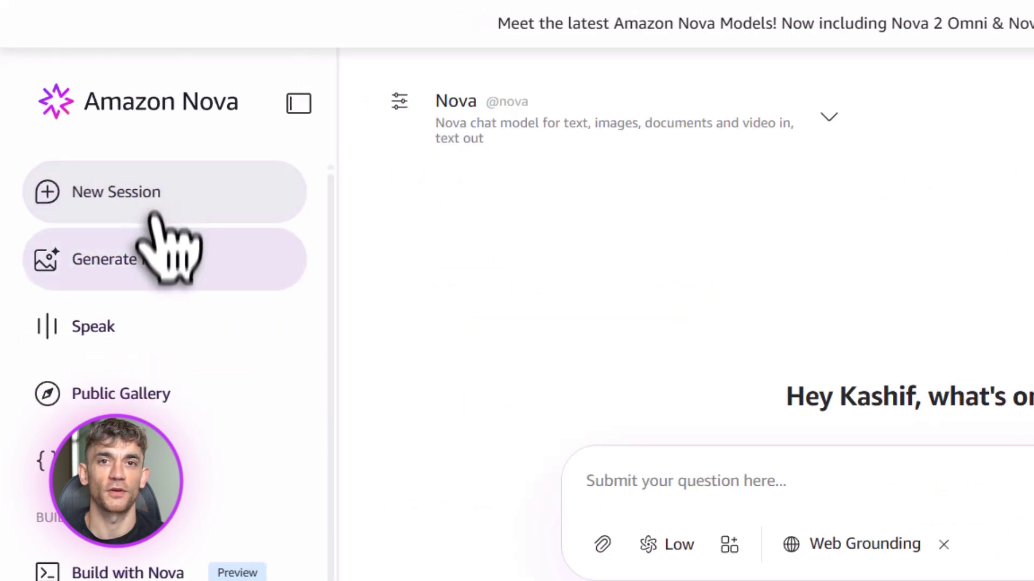
pyautogui.click(155, 250)
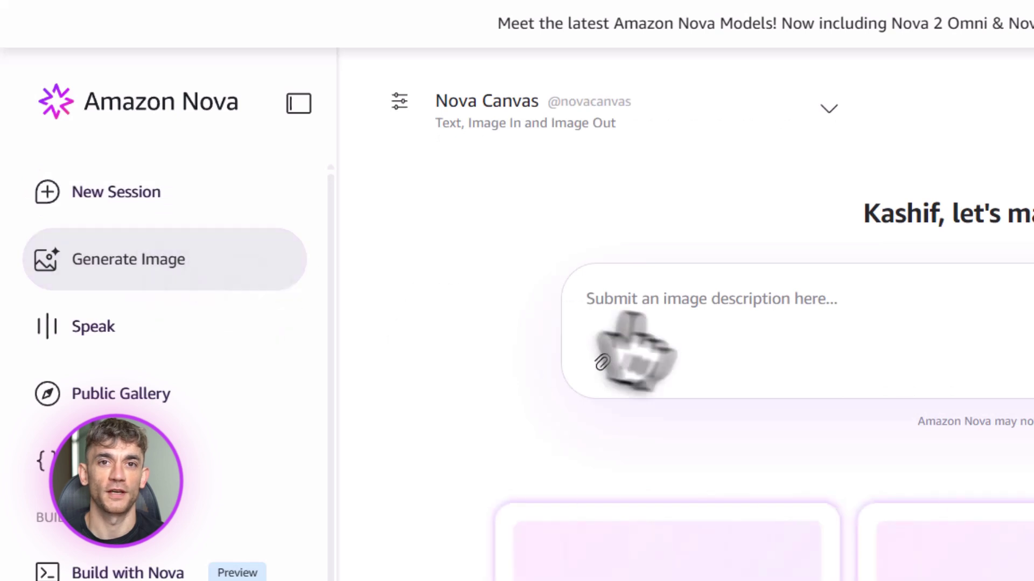
pyautogui.click(602, 362)
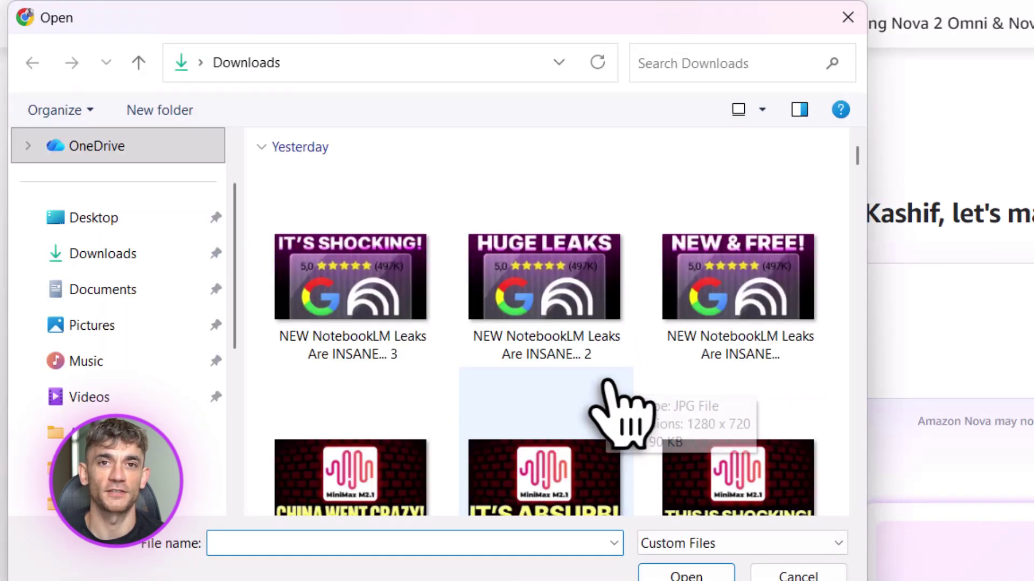
pyautogui.doubleClick(387, 324)
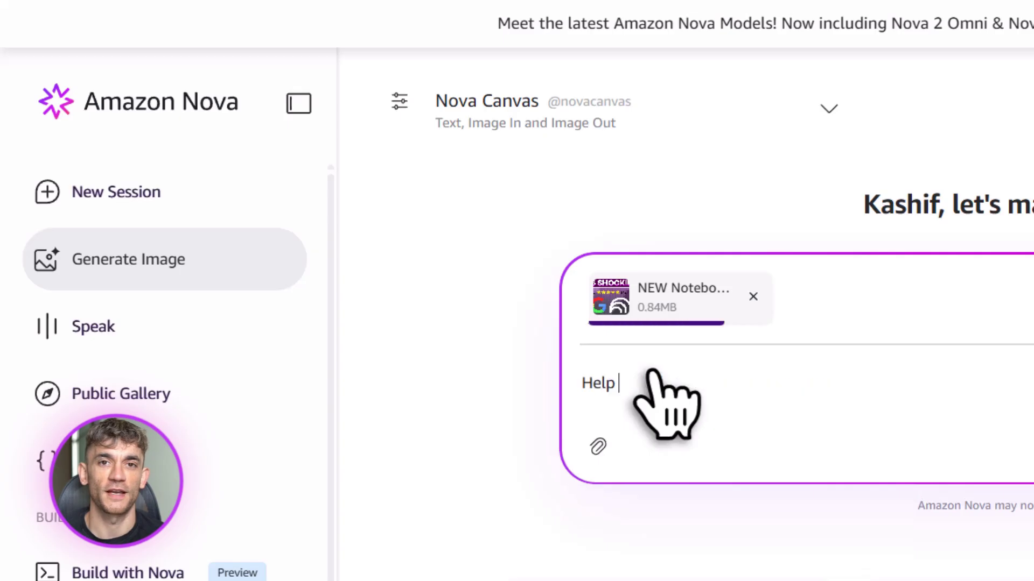
pyautogui.write('tand thi se')
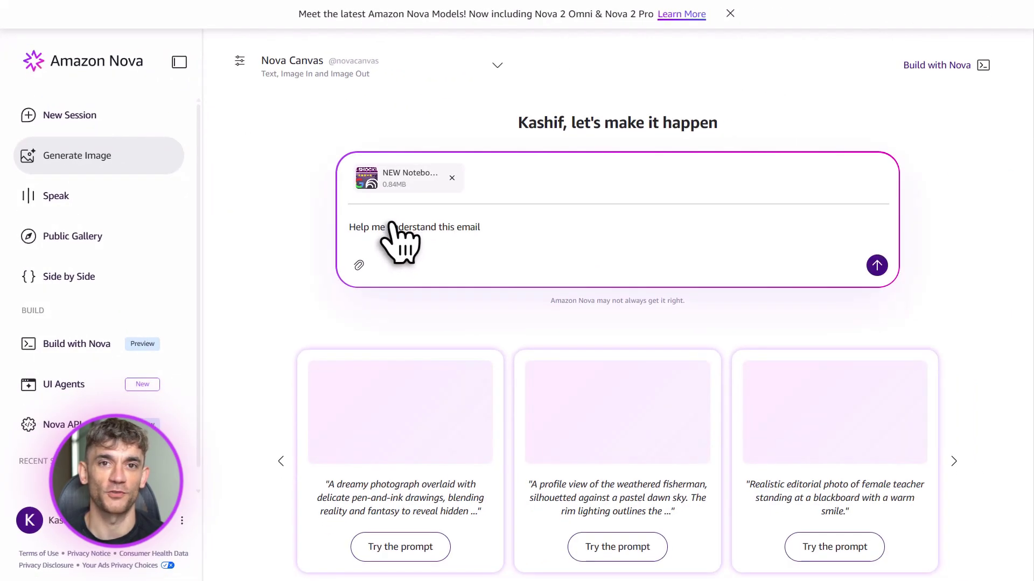
# Switch to Skool and look over the About page of the AI Profit Boardroom community
pyautogui.moveTo(204, 111); pyautogui.dragTo(330, 113)
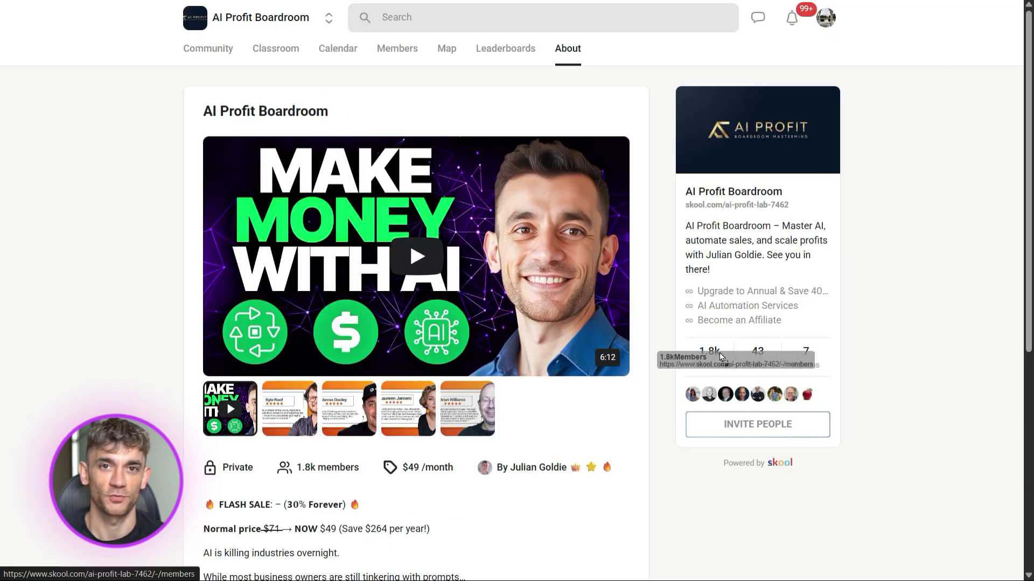
pyautogui.scroll(-5, 635, 387)
pyautogui.scroll(5, 635, 387)
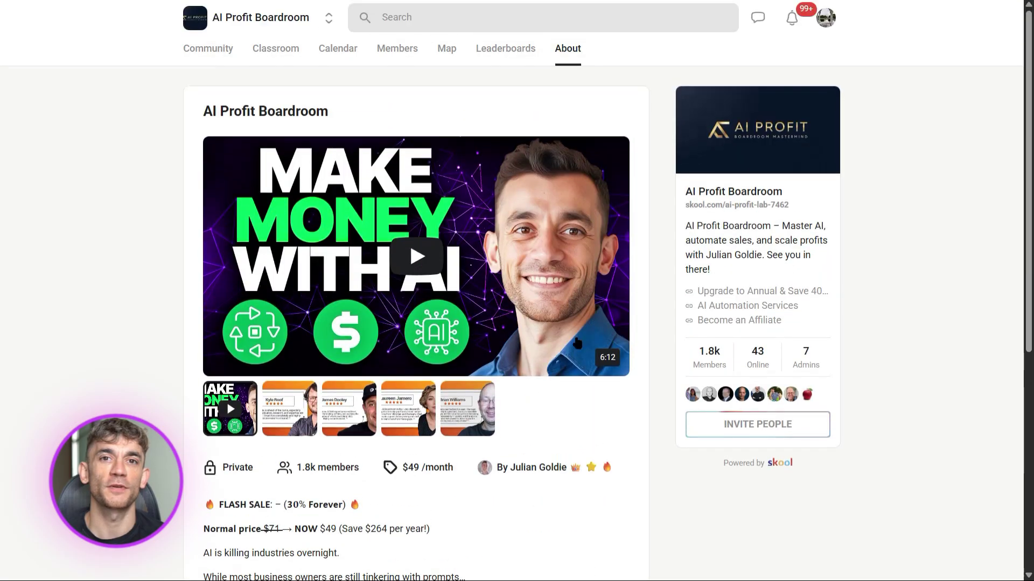
# Look through the AI Profit Boardroom's community posts and its classroom courses
pyautogui.click(226, 61)
pyautogui.scroll(-6, 658, 312)
pyautogui.scroll(5, 658, 313)
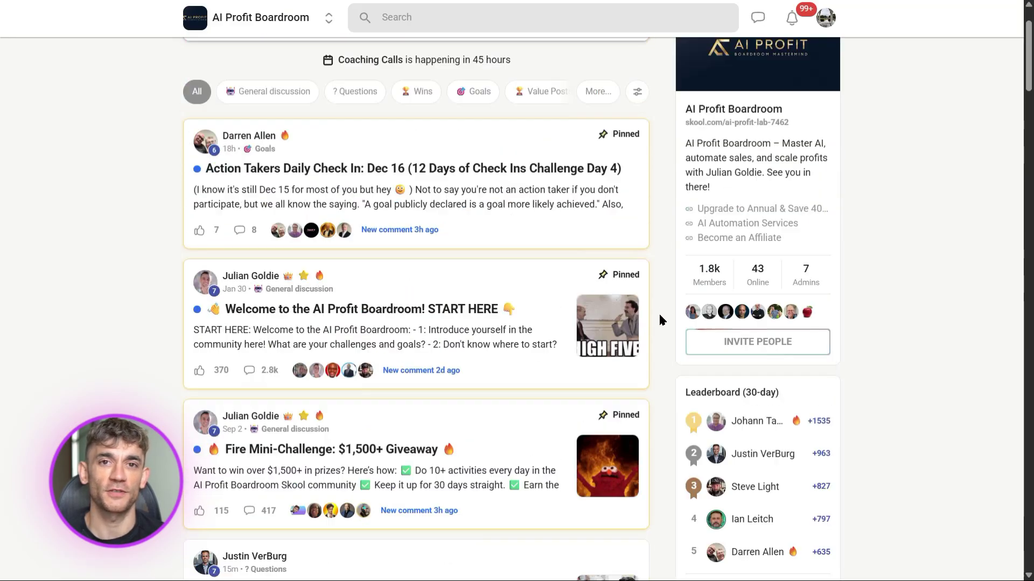
pyautogui.scroll(2, 658, 312)
pyautogui.click(294, 61)
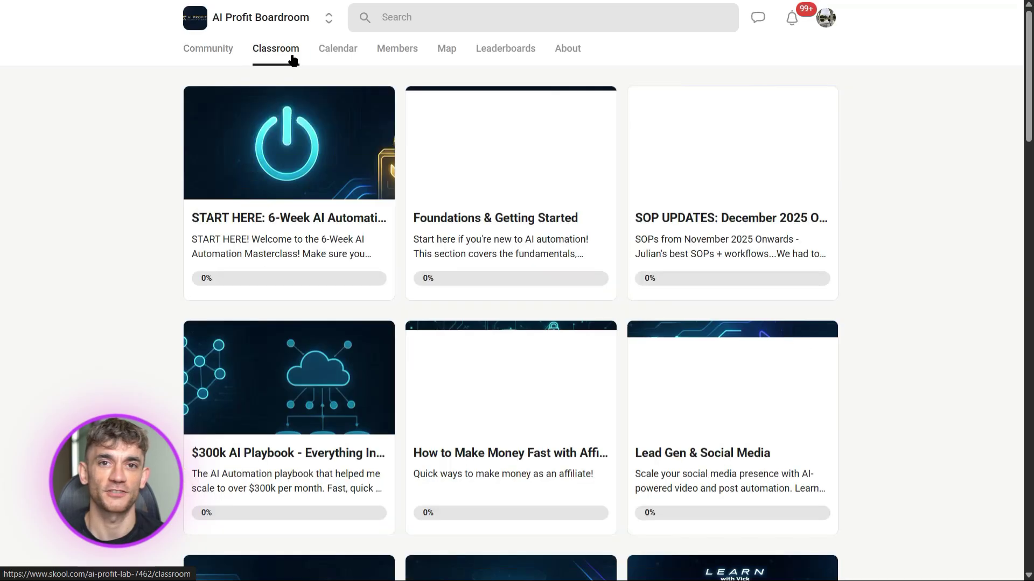
pyautogui.scroll(-6, 589, 298)
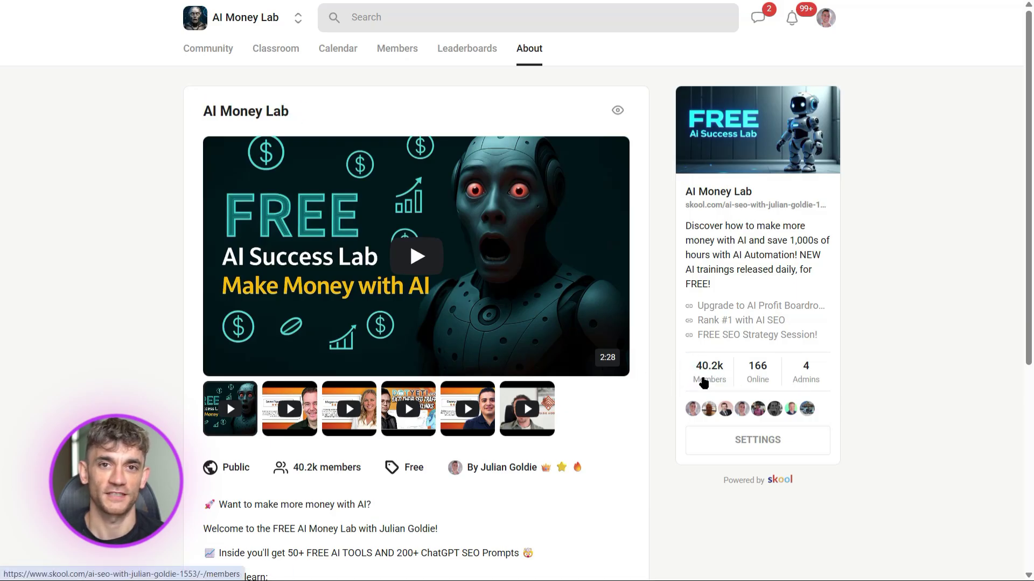
# Look over the AI Money Lab's About page and browse its community posts
pyautogui.scroll(-7, 512, 375)
pyautogui.scroll(7, 512, 376)
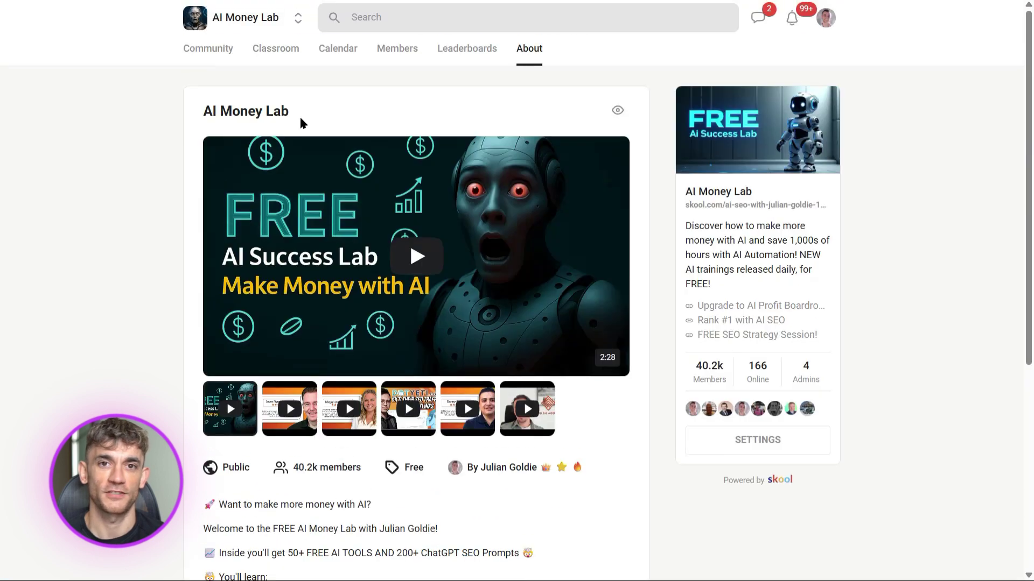
pyautogui.click(217, 61)
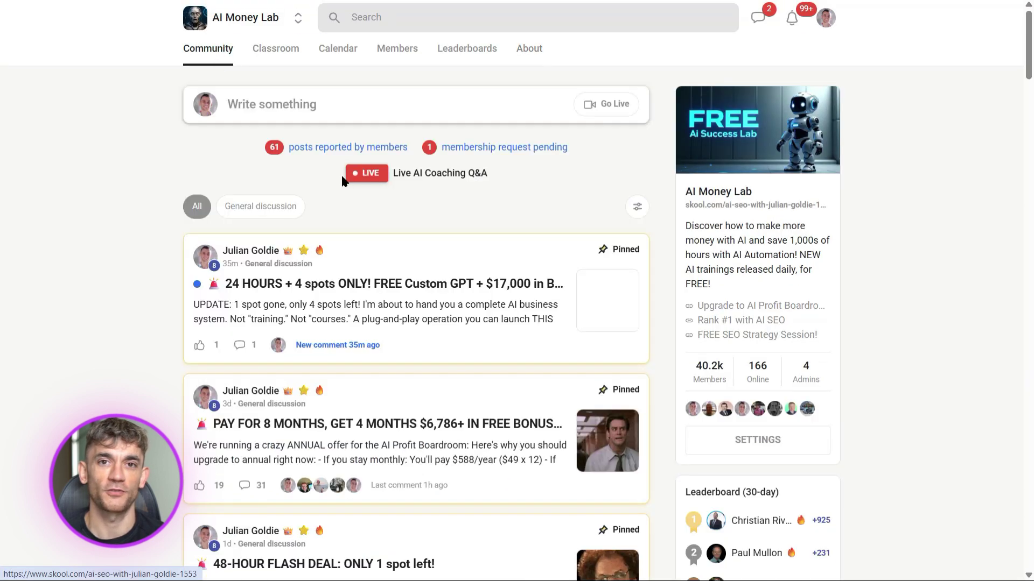
pyautogui.scroll(-15, 539, 381)
pyautogui.scroll(-5, 538, 381)
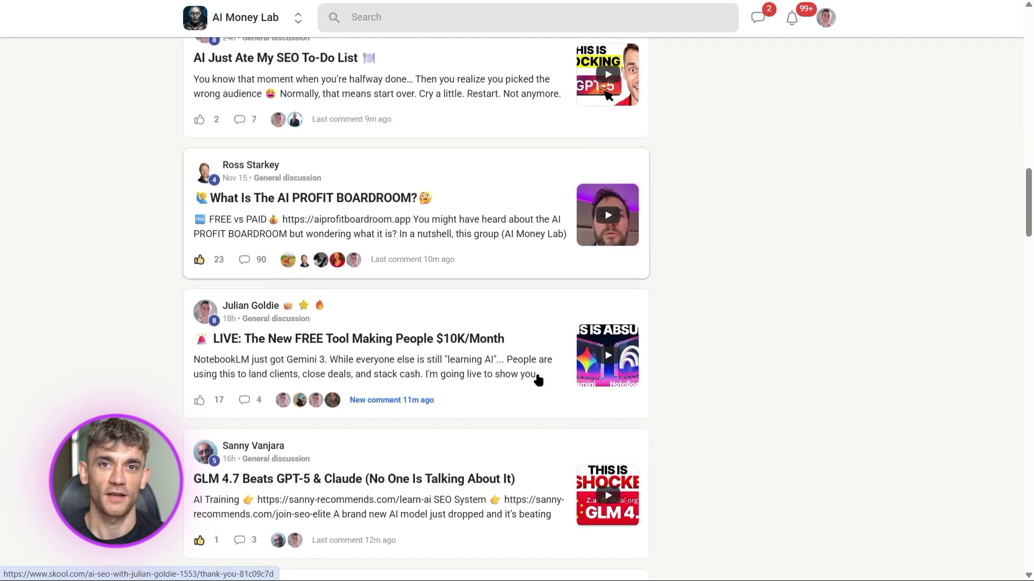
pyautogui.scroll(20, 538, 377)
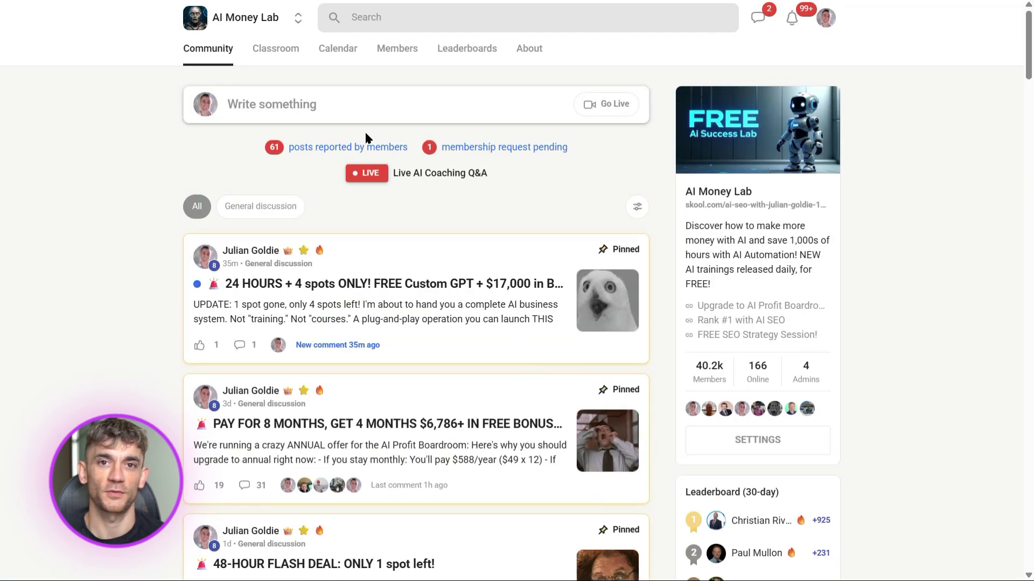
# Browse the full list of courses in the AI Money Lab classroom
pyautogui.click(291, 54)
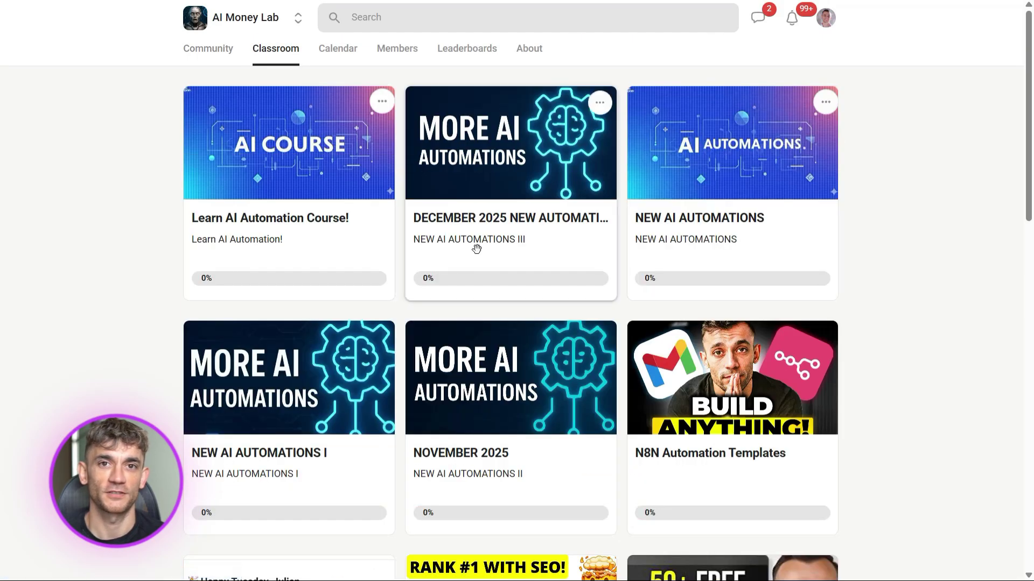
pyautogui.scroll(-15, 684, 269)
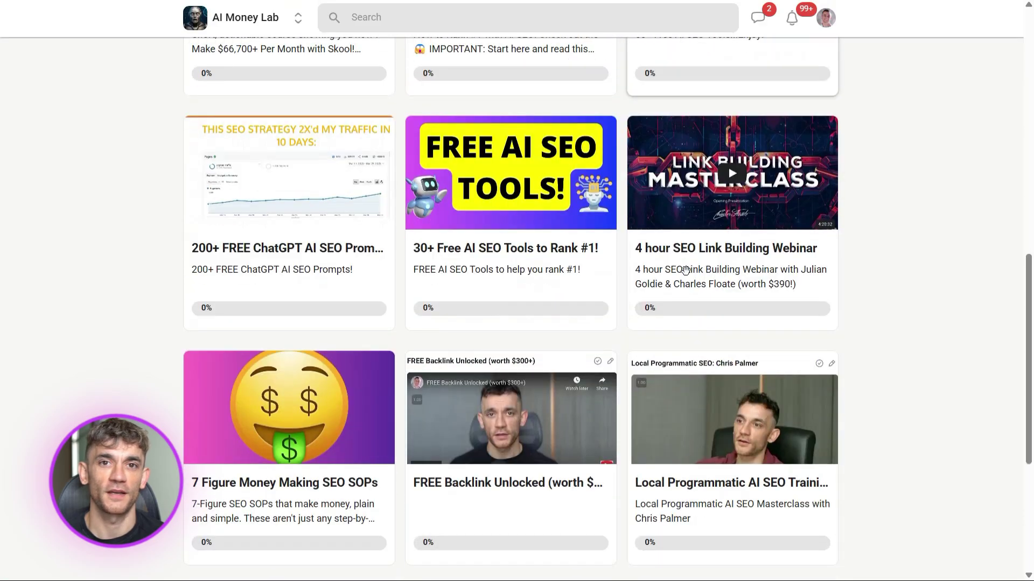
pyautogui.scroll(-3, 685, 271)
pyautogui.scroll(-1, 574, 314)
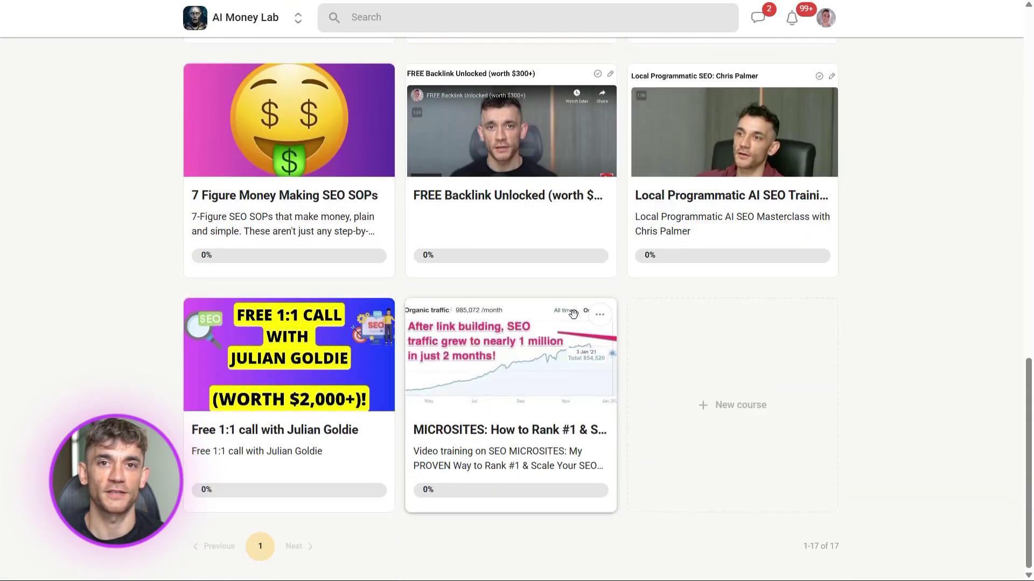
pyautogui.scroll(3, 573, 314)
pyautogui.scroll(15, 311, 343)
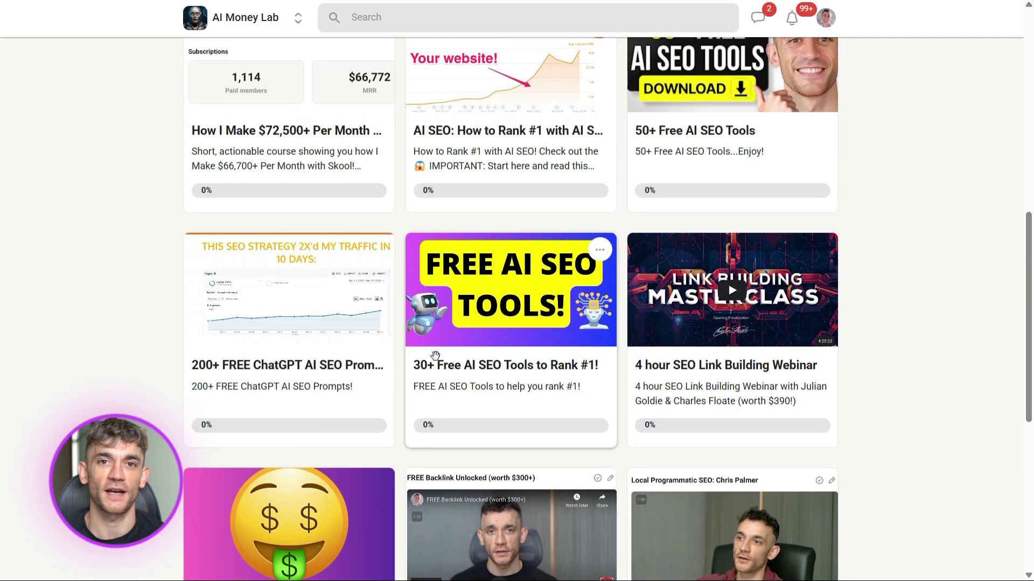
pyautogui.scroll(4, 514, 298)
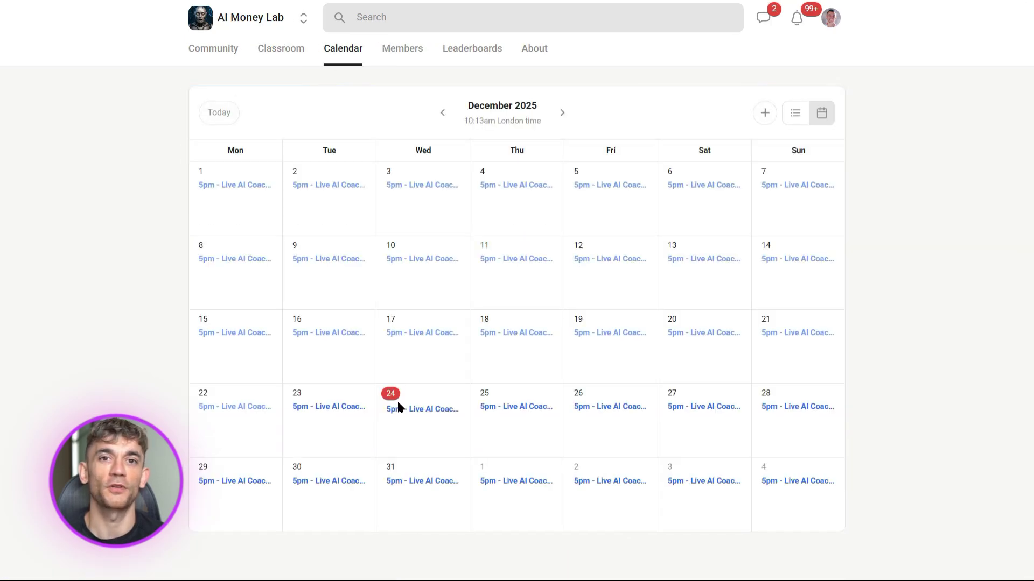
# Examine the live AI coaching sessions around the 24th in the AI Money Lab's December 2025 calendar
pyautogui.click(382, 386)
pyautogui.click(417, 385)
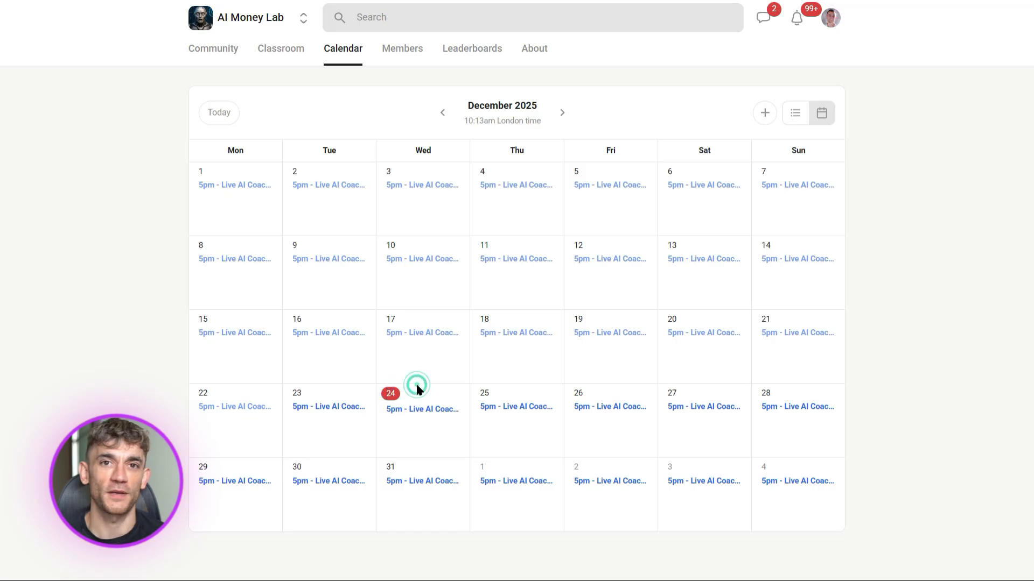